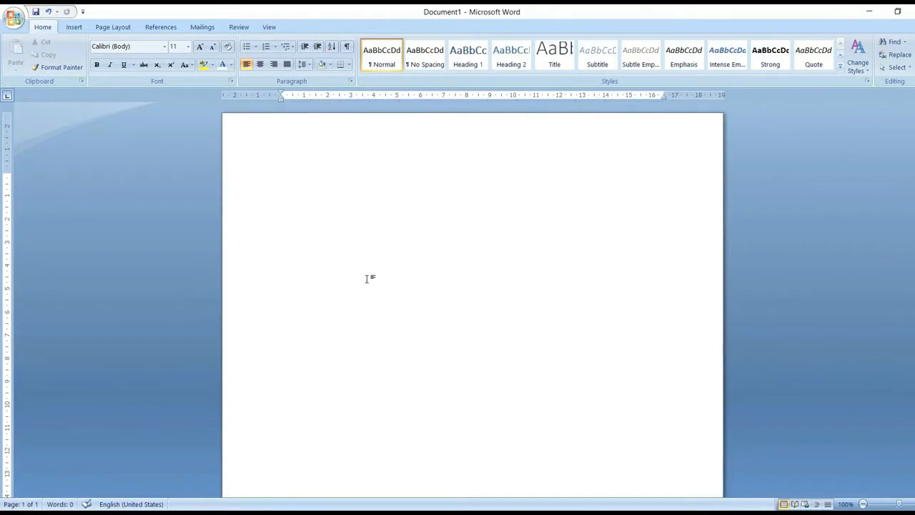
Step: Draw a Flowchart Manual Input shape about 4.5 cm high and 21.4 cm wide across the top of the page
click(73, 29)
click(174, 68)
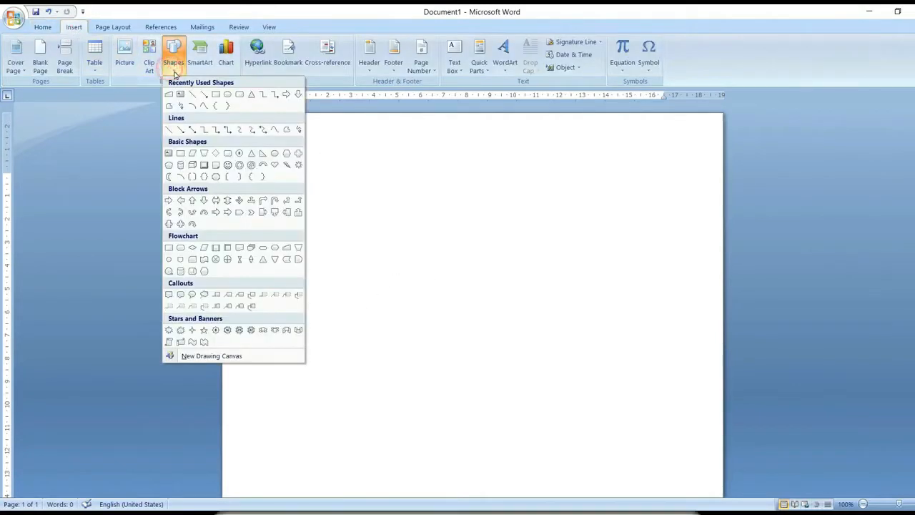
click(285, 247)
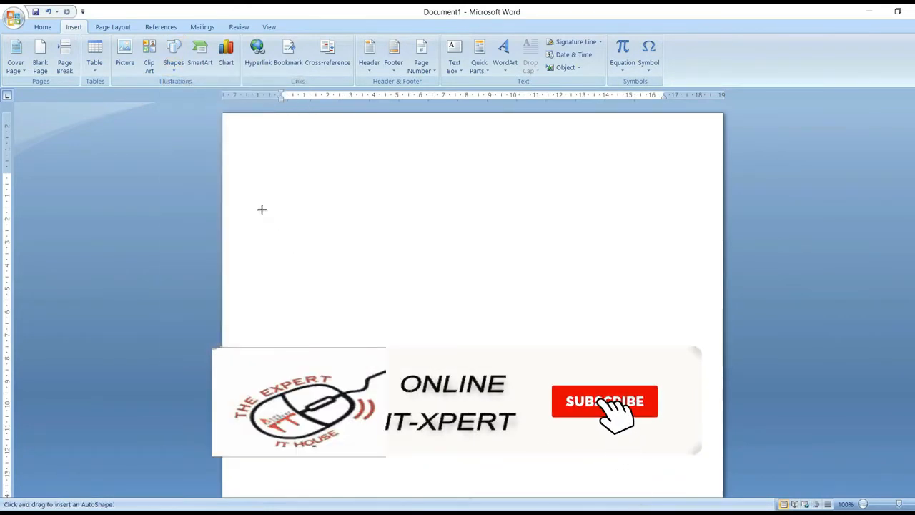
mouse_move(226, 124)
mouse_down()
mouse_move(462, 272)
mouse_move(580, 272)
mouse_move(721, 227)
mouse_up()
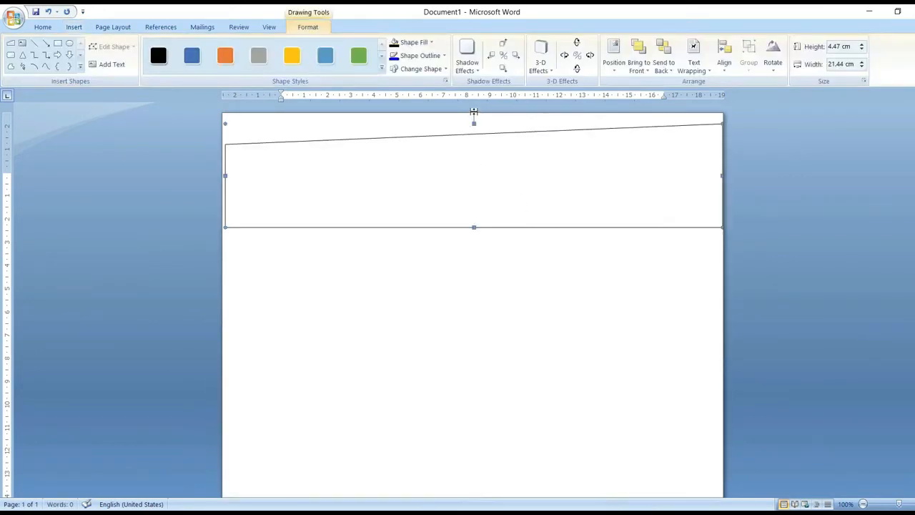
Step: Flip the shape upside down, align it with the page's top edge and stretch it to the full page width, about 21.6 cm
drag(489, 167, 488, 194)
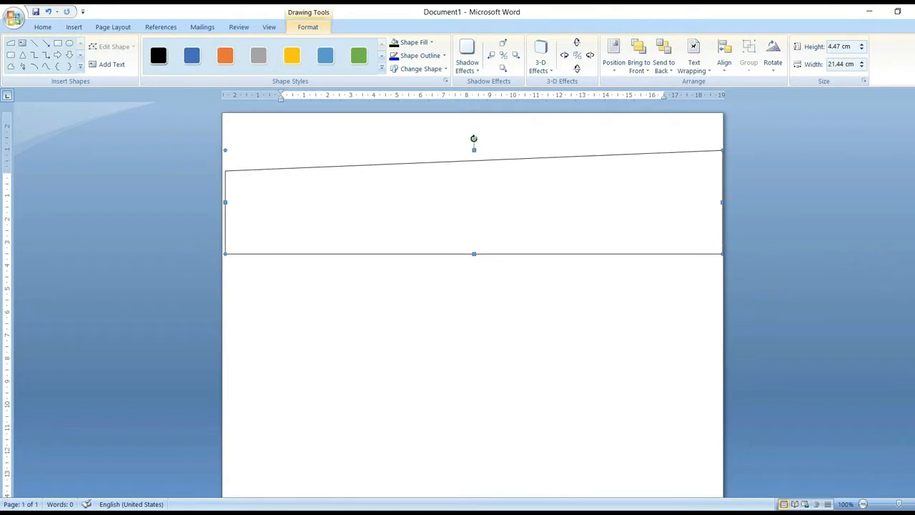
drag(458, 142, 473, 229)
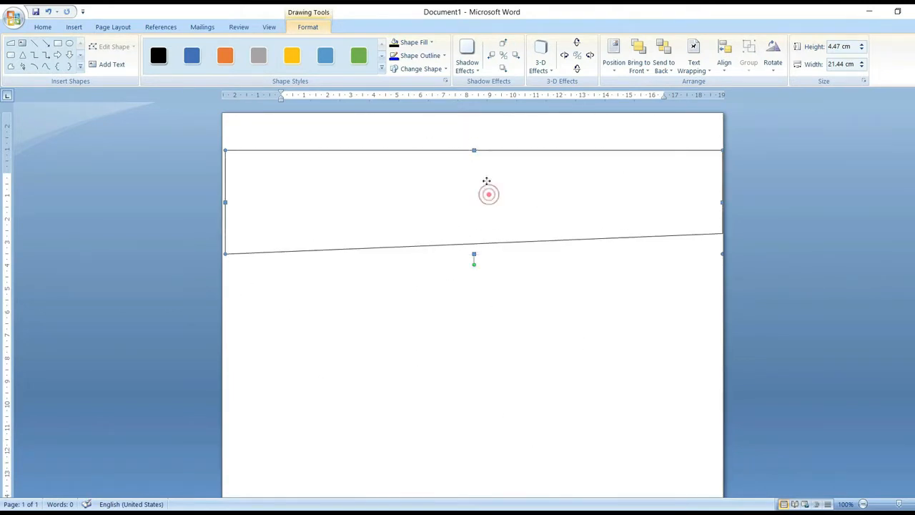
drag(488, 194, 483, 157)
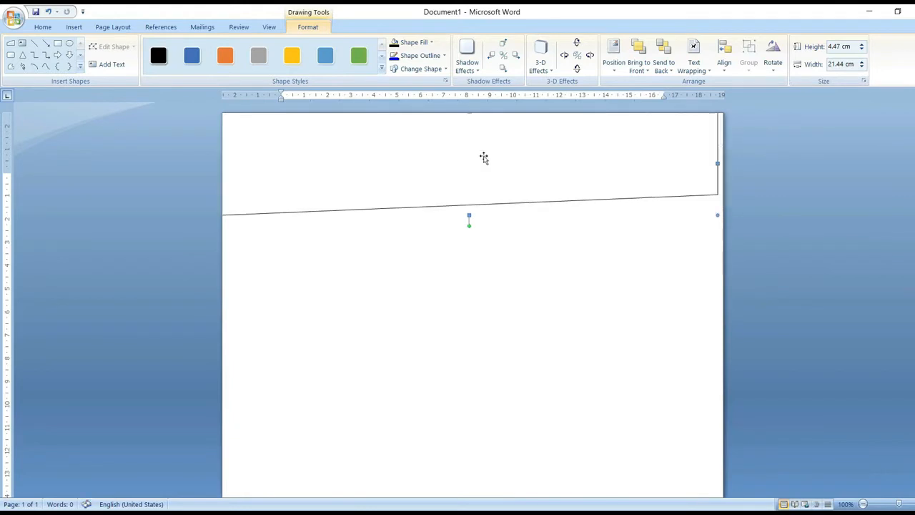
drag(716, 163, 724, 163)
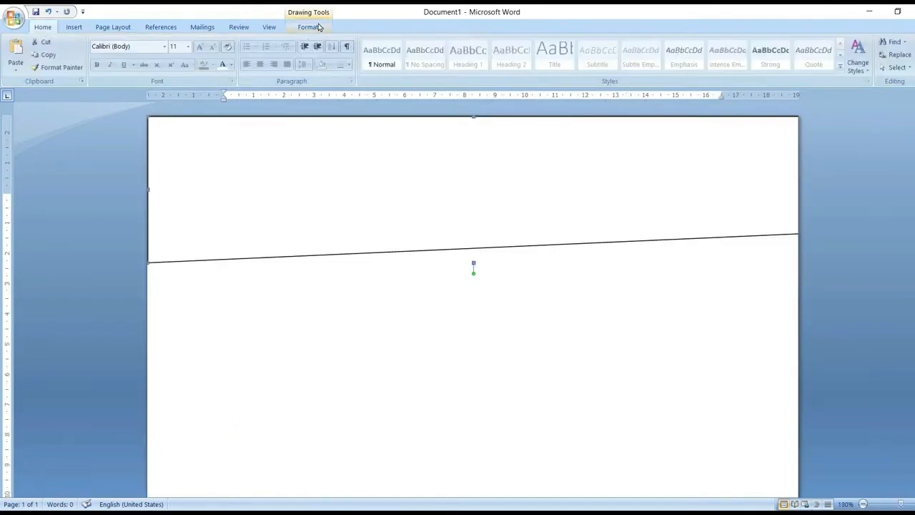
Step: Fill the slanted header shape with standard Green
click(314, 28)
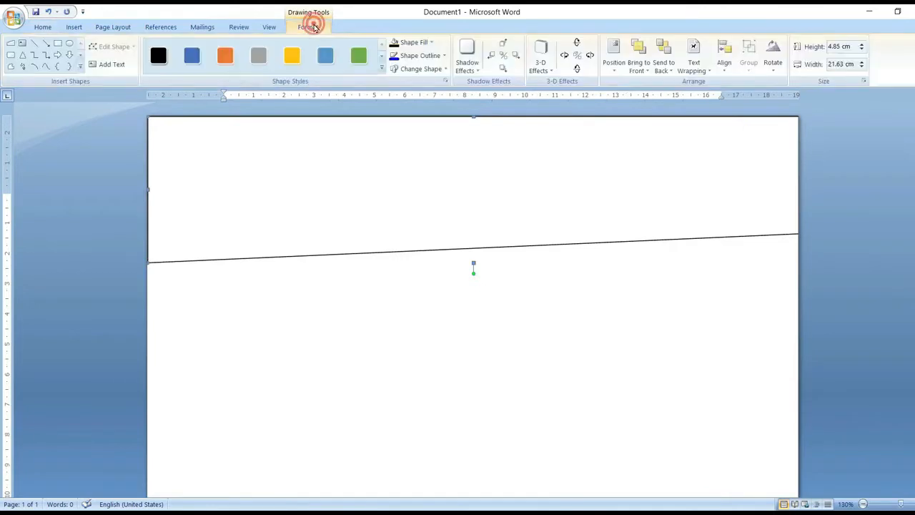
click(432, 43)
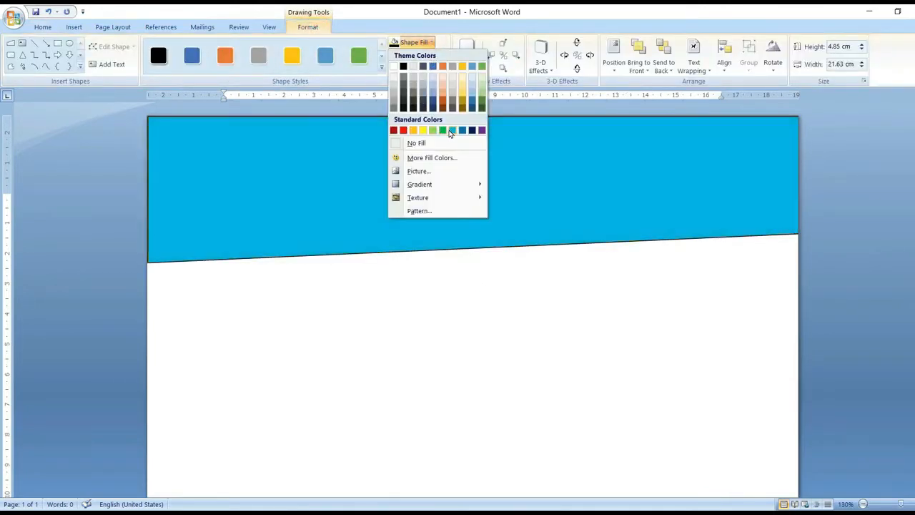
click(443, 131)
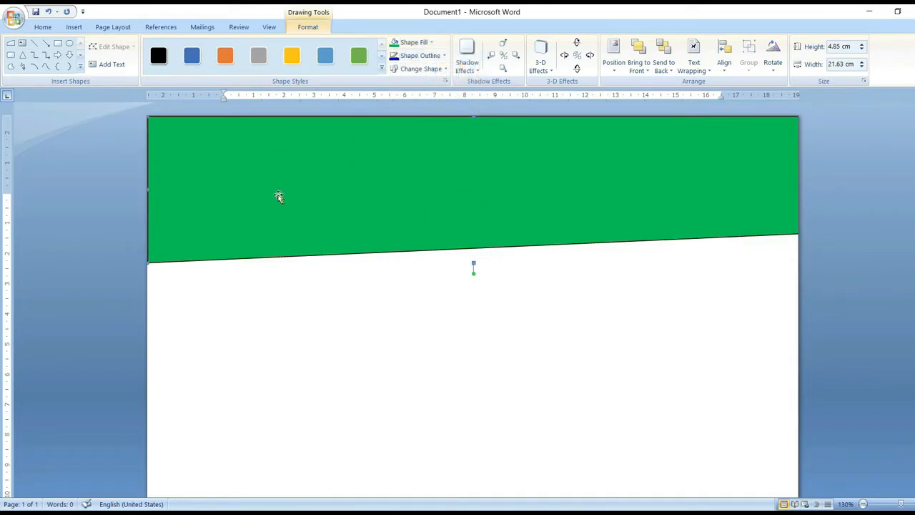
Step: Duplicate the green shape, align the copy over the original and shorten it to about 4.5 cm high, exposing a slanted band
click(43, 28)
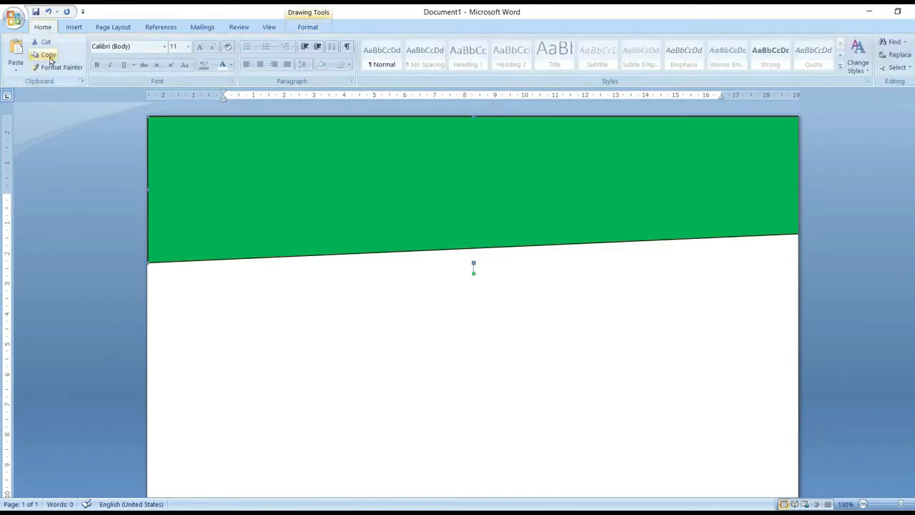
click(45, 56)
click(15, 49)
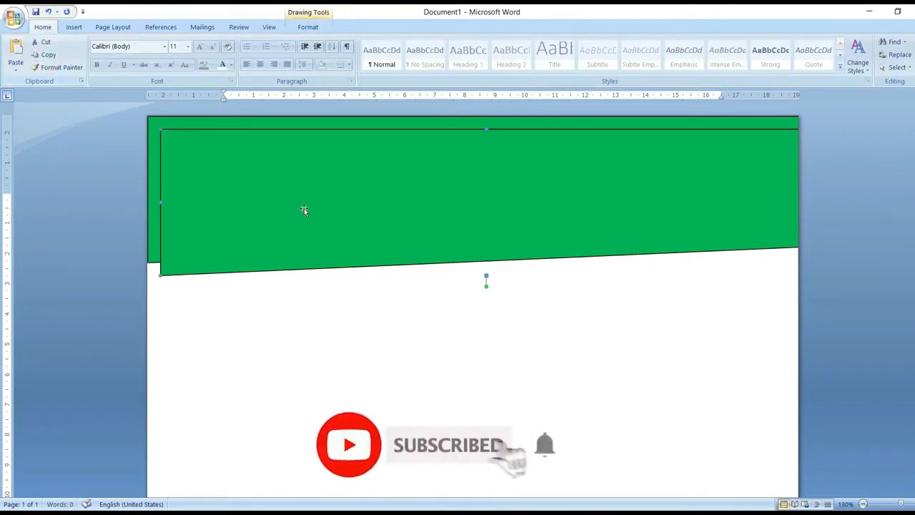
drag(360, 200, 343, 188)
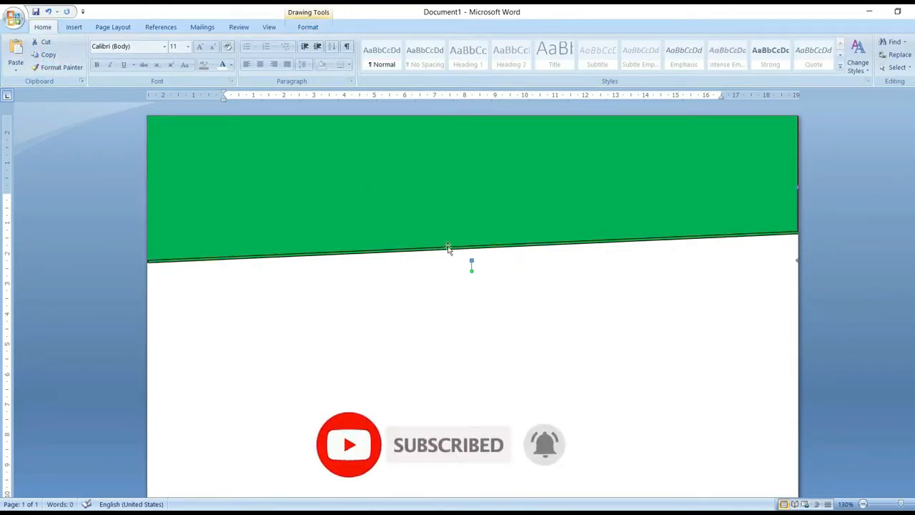
drag(472, 260, 472, 251)
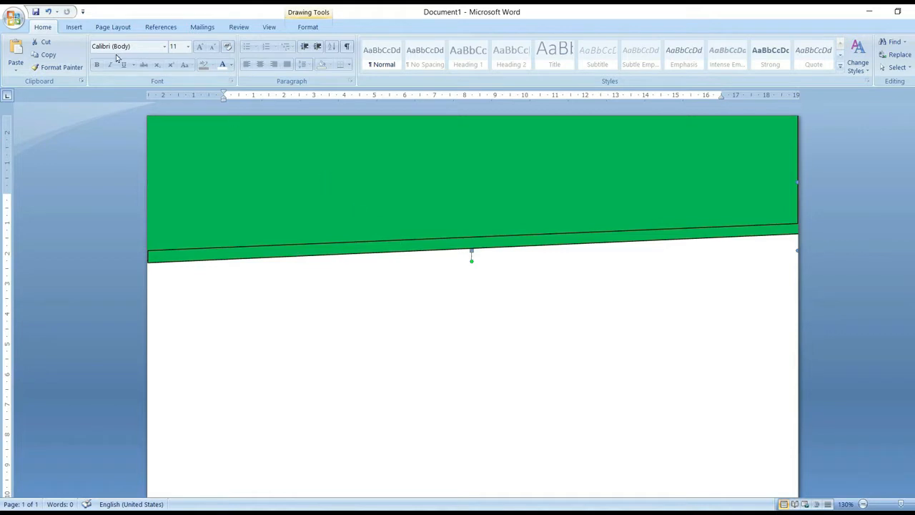
Step: Add a third copy of the slanted shape, align it with the page's top edge and shorten it to about 4 cm high
click(15, 48)
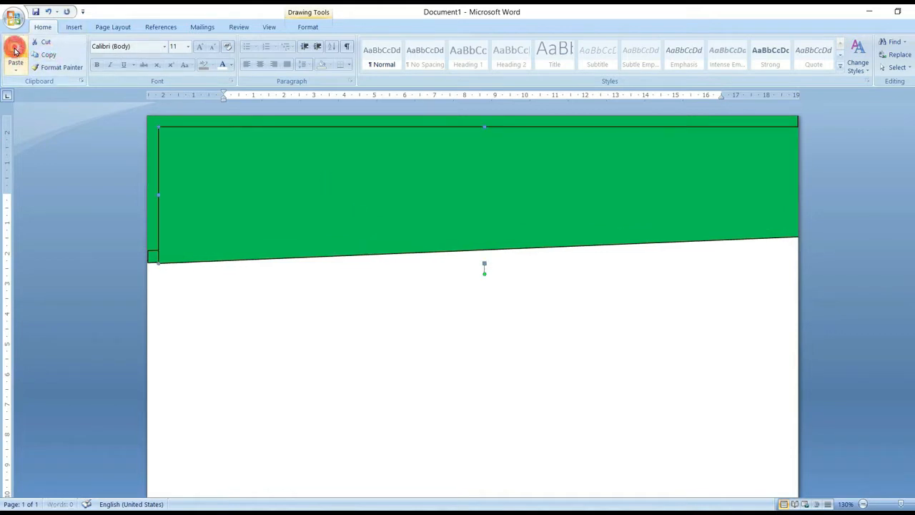
drag(394, 190, 393, 190)
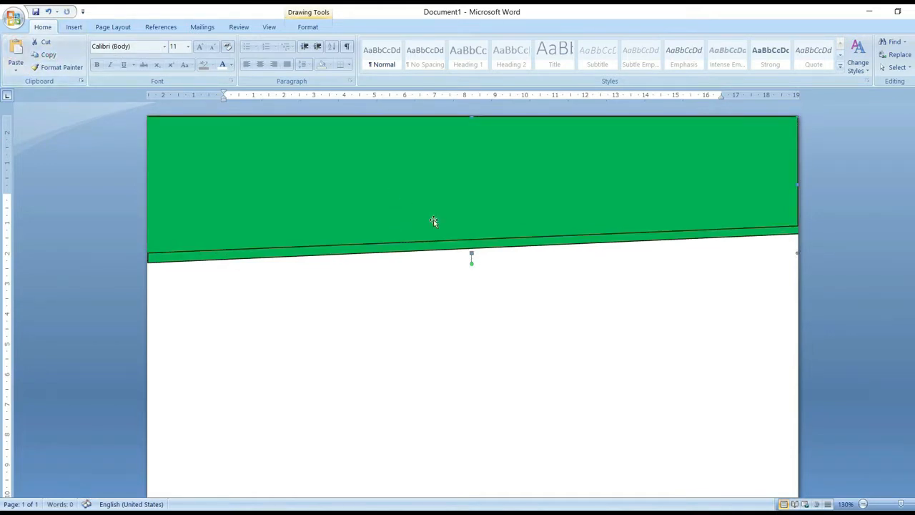
drag(471, 252, 467, 238)
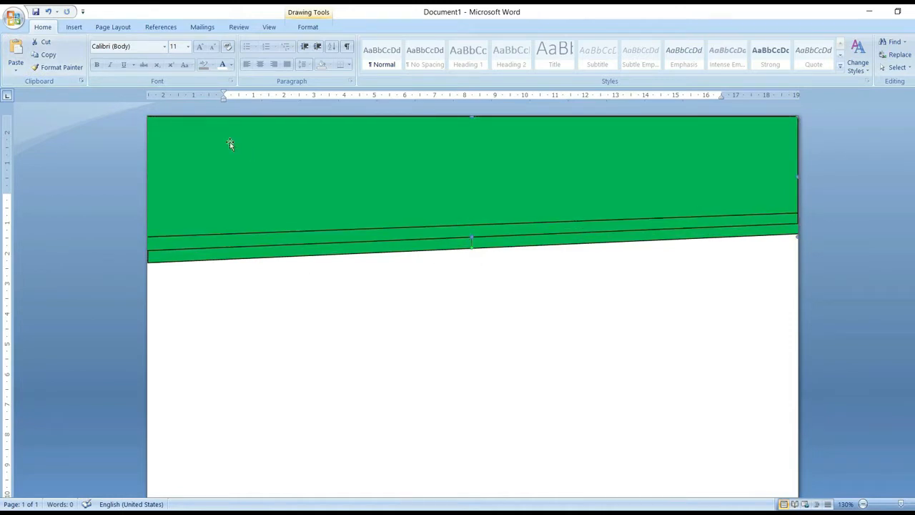
Step: Fill the topmost, shortest header shape with Dark Blue
click(314, 27)
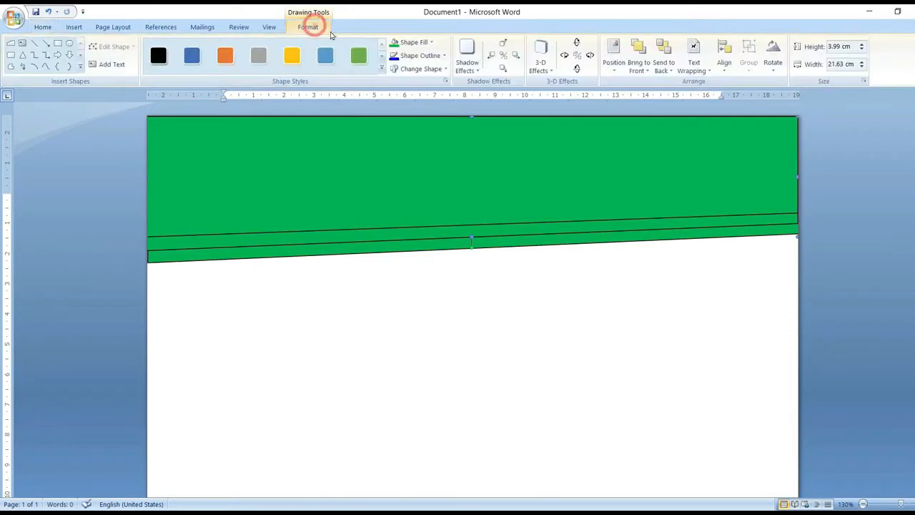
click(431, 43)
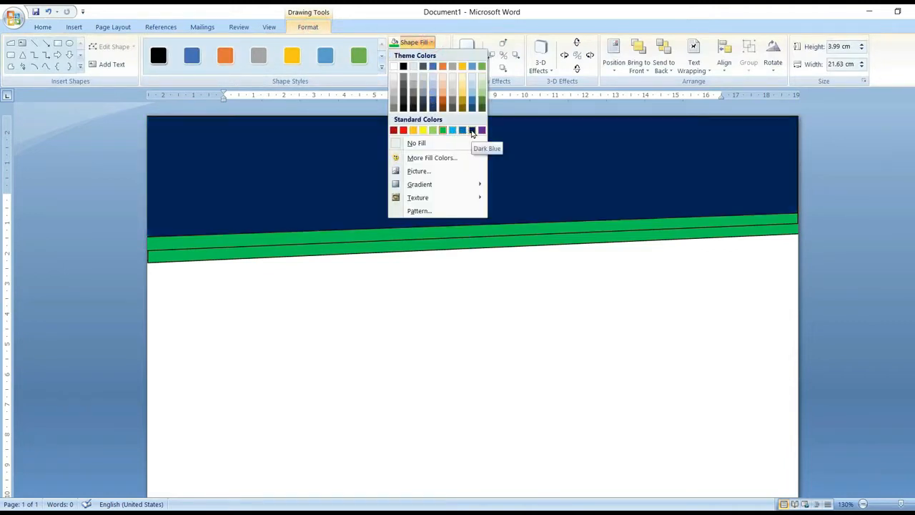
click(472, 131)
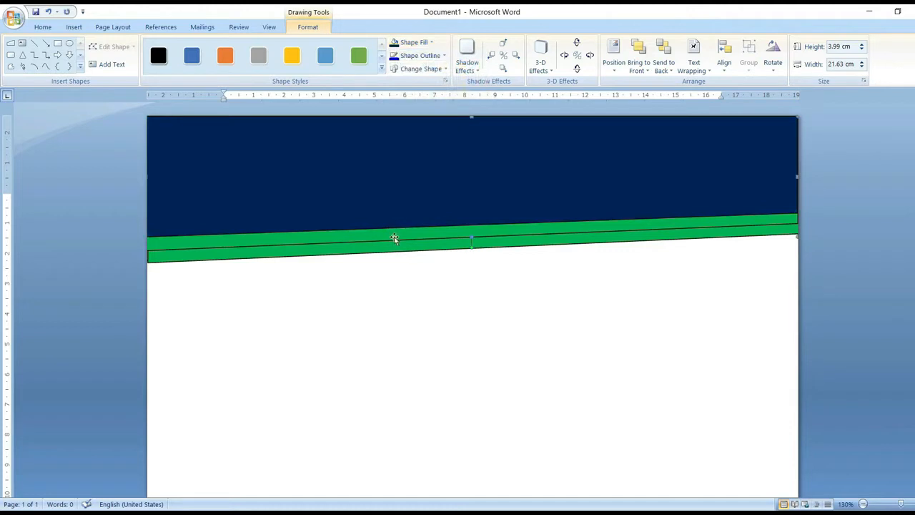
Step: Fill the middle slanted shape with Light Green and remove its outline
click(431, 44)
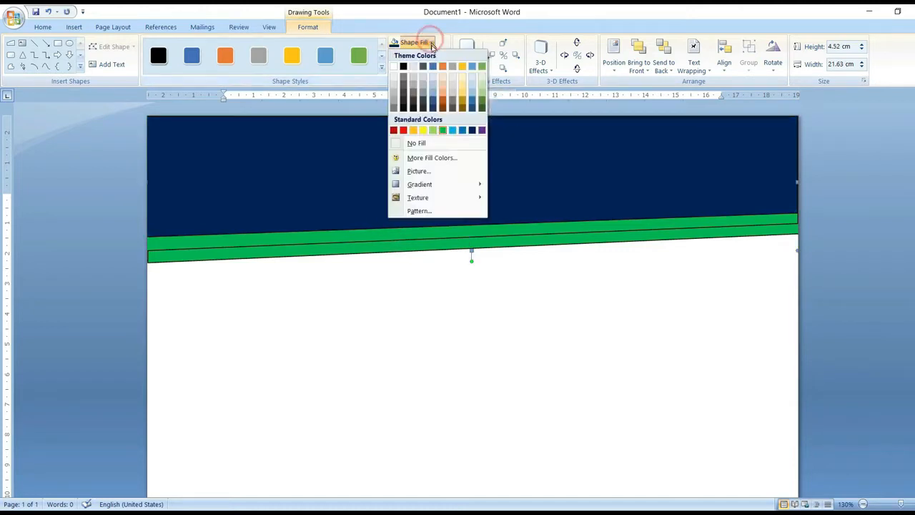
click(432, 130)
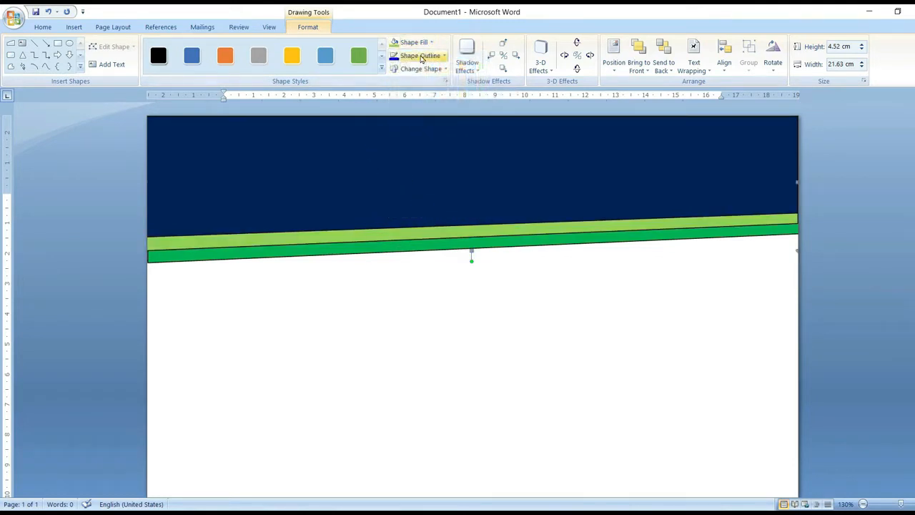
click(442, 57)
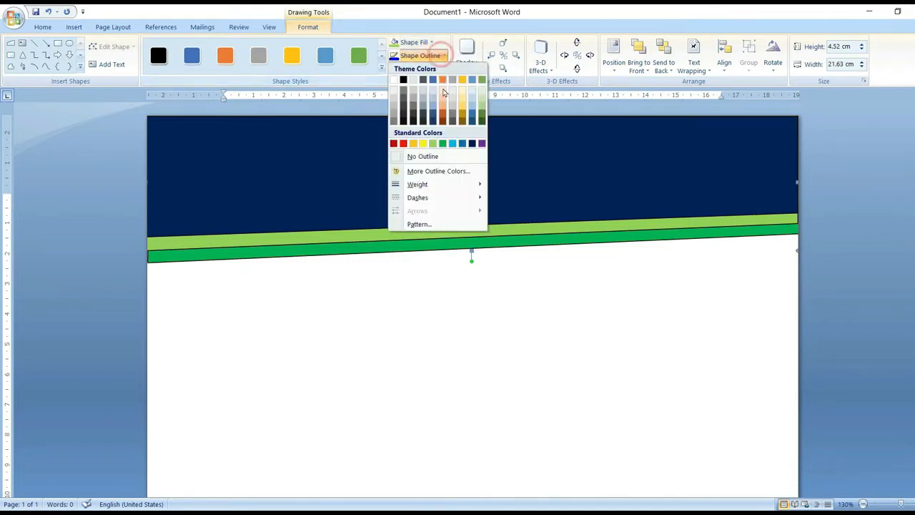
click(424, 156)
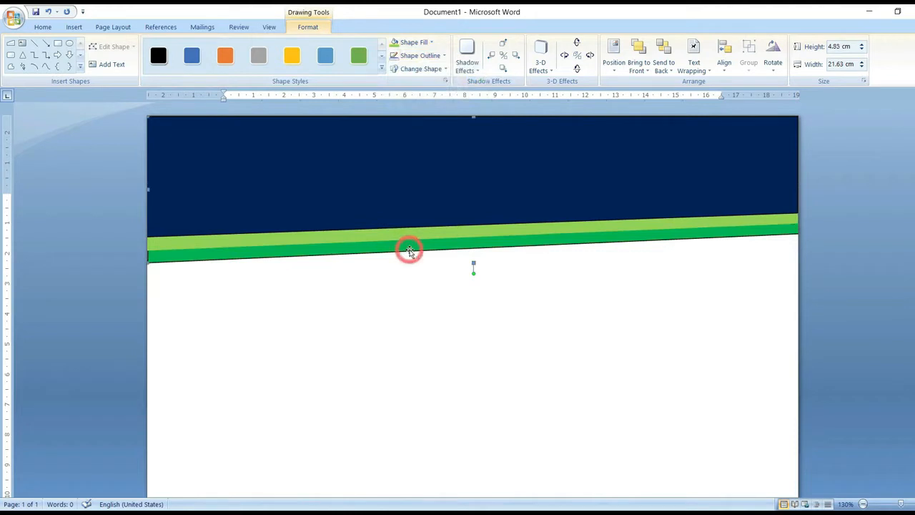
Step: Remove the outlines of the green bottom band and the dark blue header shape
click(433, 56)
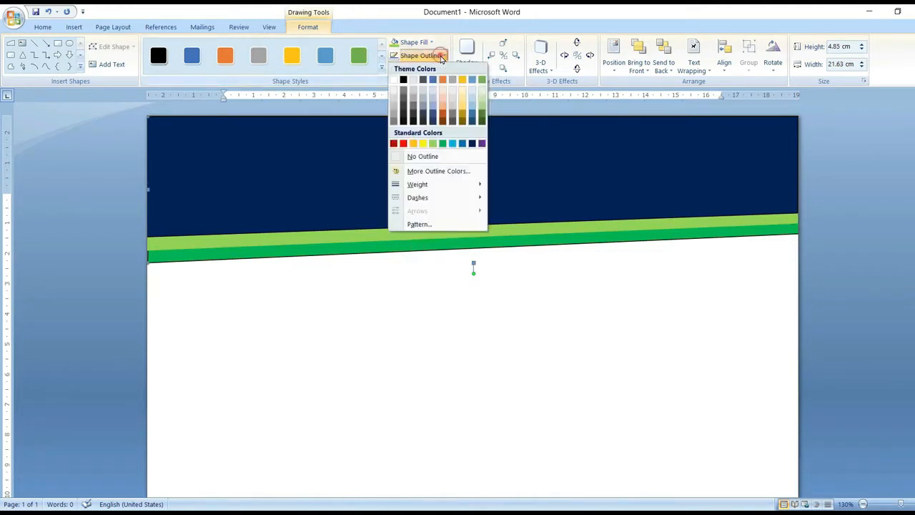
click(424, 156)
click(402, 186)
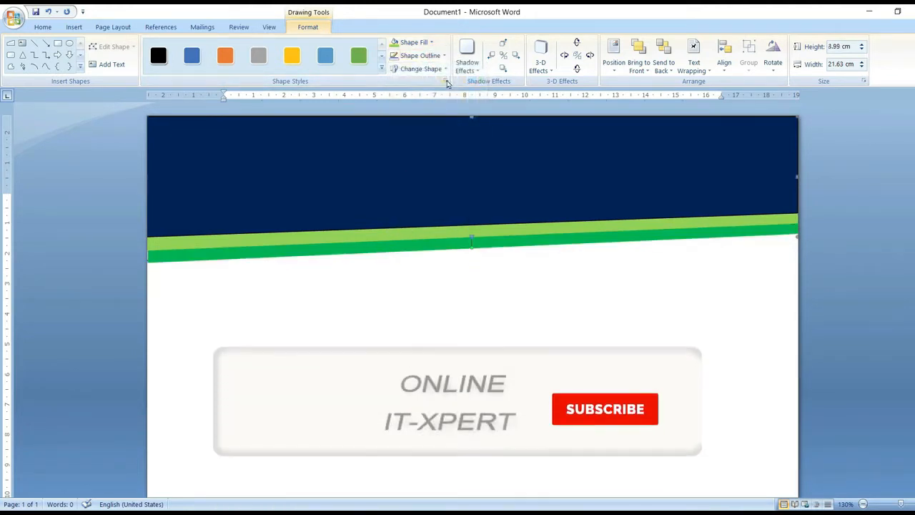
click(421, 56)
click(424, 156)
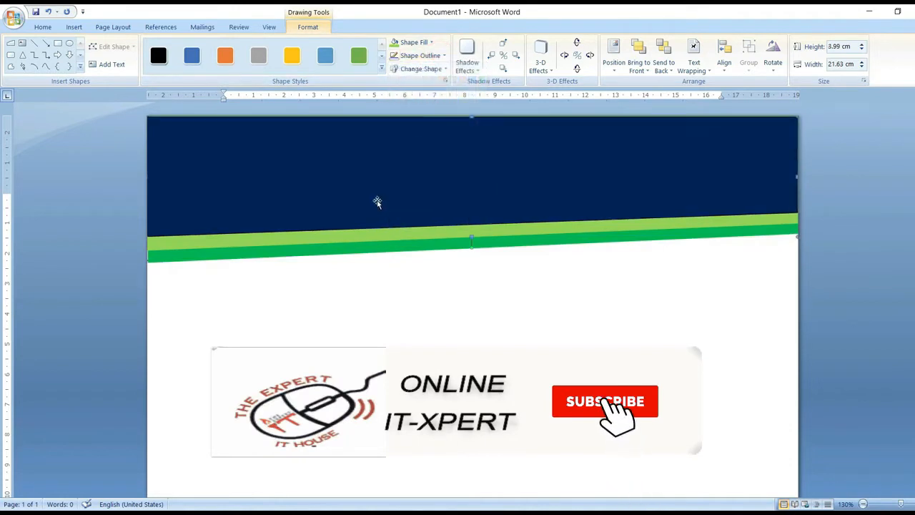
Step: Draw a text box about 2.1 cm high and 13.9 cm wide in the upper part of the dark blue shape
click(74, 27)
click(174, 53)
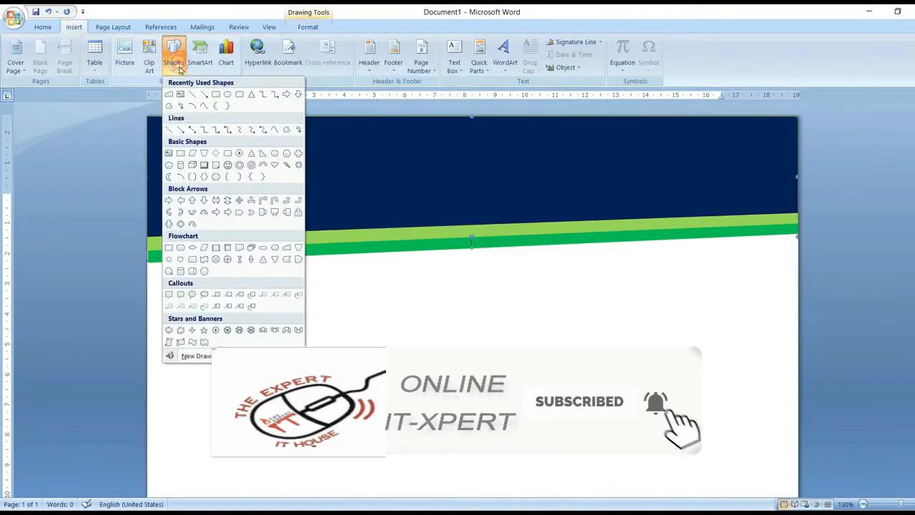
click(169, 153)
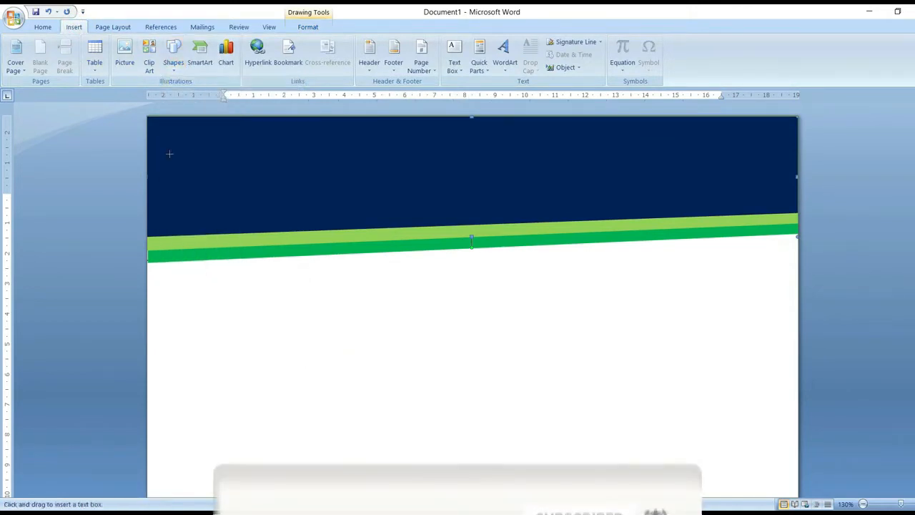
drag(235, 130, 654, 193)
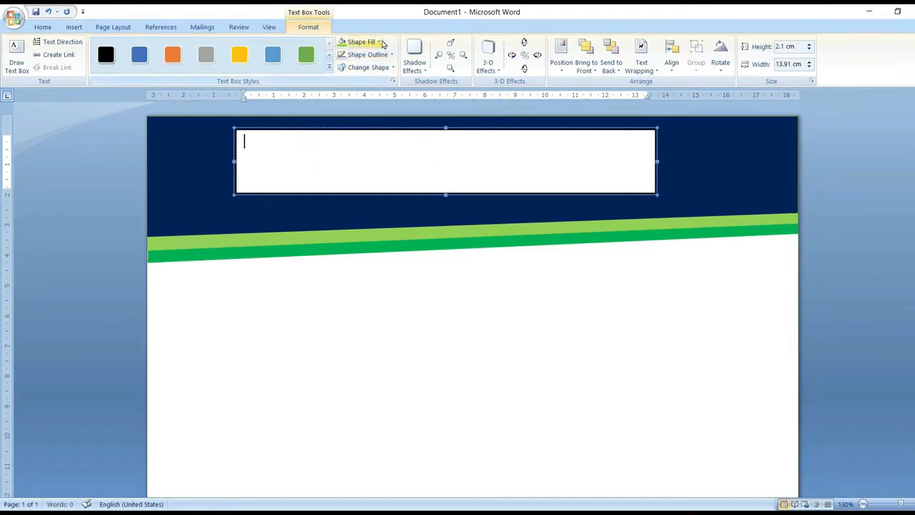
Step: Set the text box to No Fill and No Outline
click(379, 42)
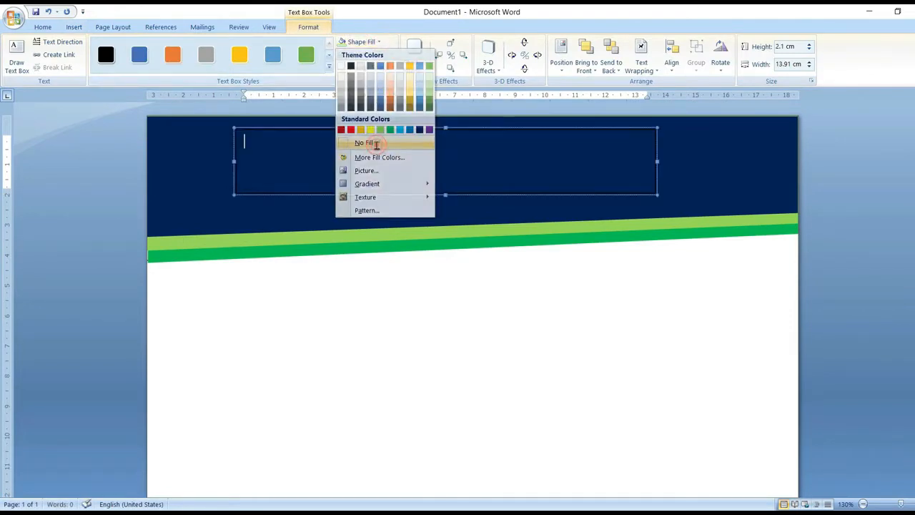
click(364, 143)
click(366, 55)
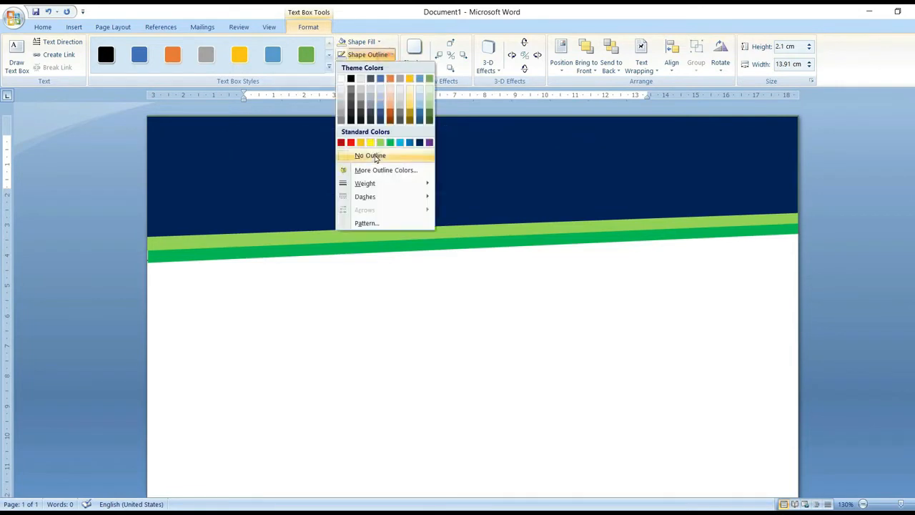
click(374, 155)
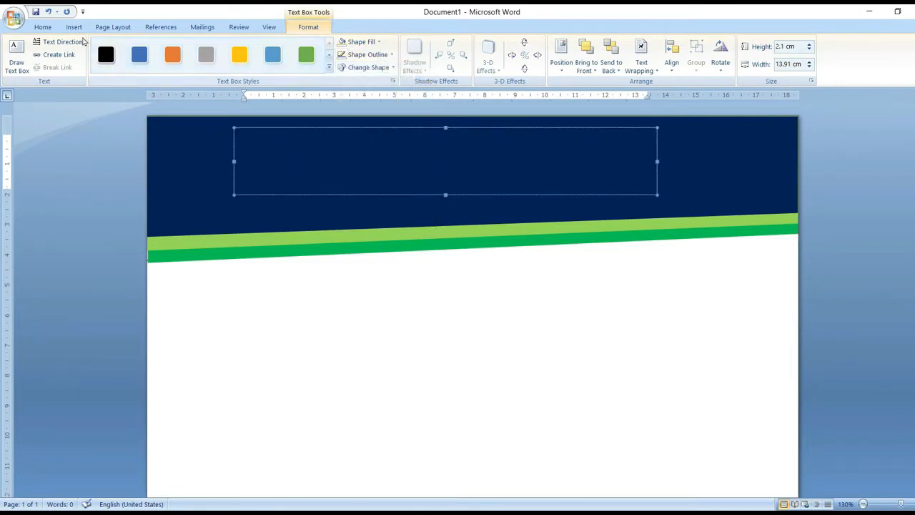
Step: Enter the heading "MAHIMA INDUSTRIES LTD." in the header text box using 36 pt Bebas Neue
click(43, 27)
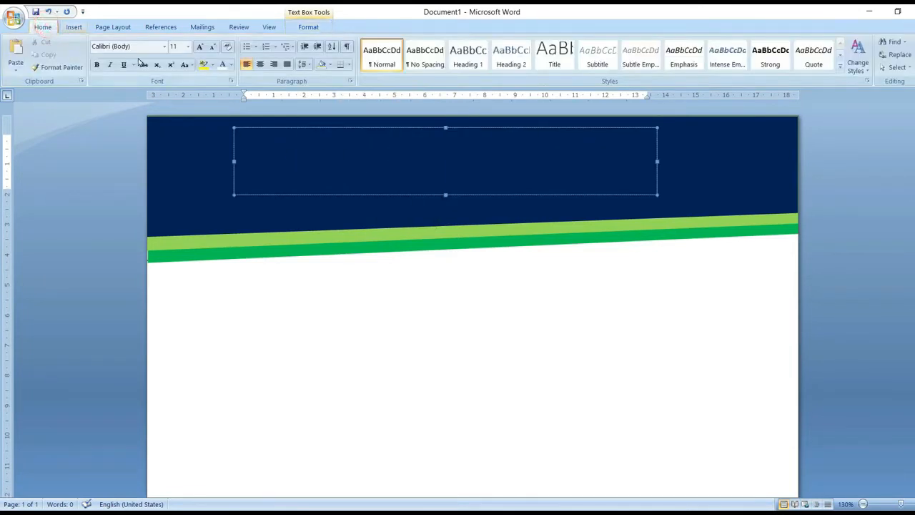
click(188, 47)
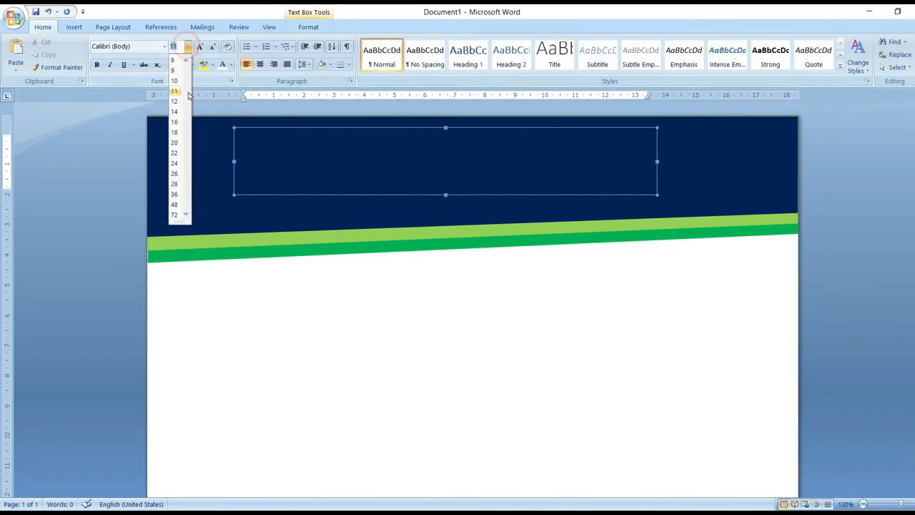
click(174, 194)
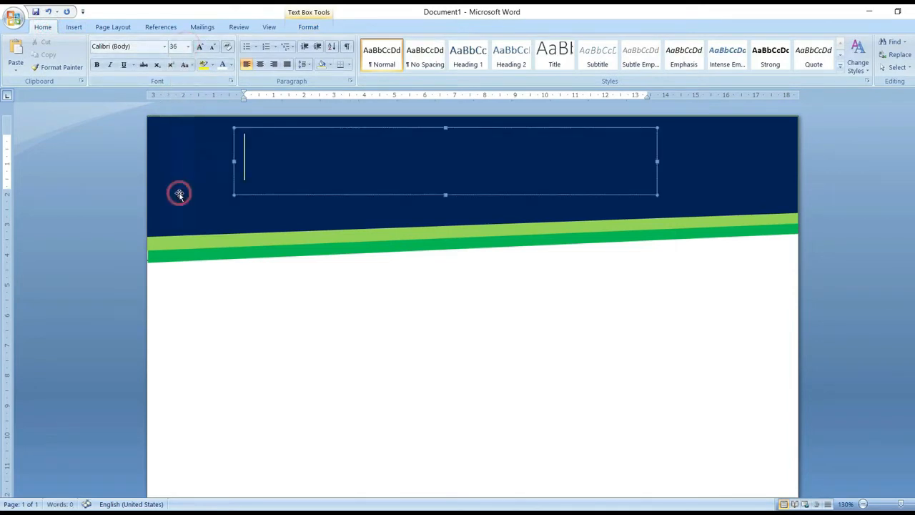
click(137, 46)
text(Bebas Neue)
key(Return)
text(MAHIMA)
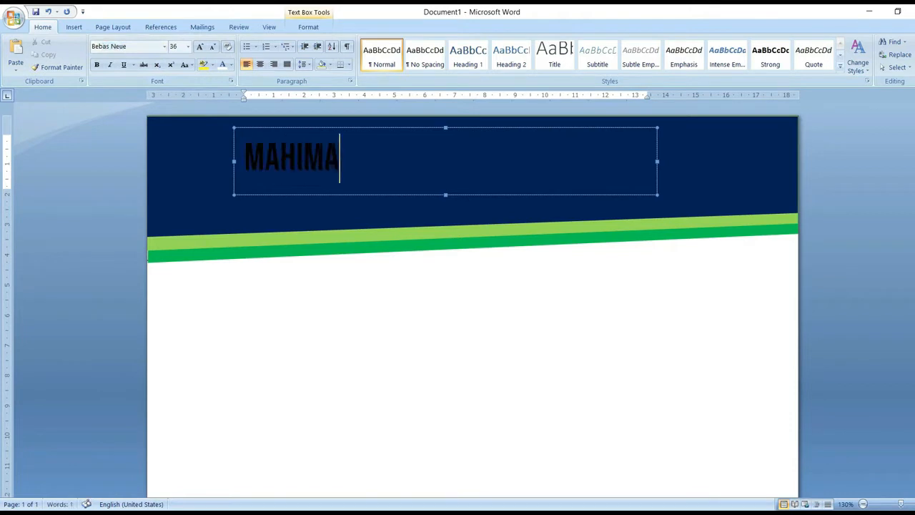
text( INDUSTRIES )
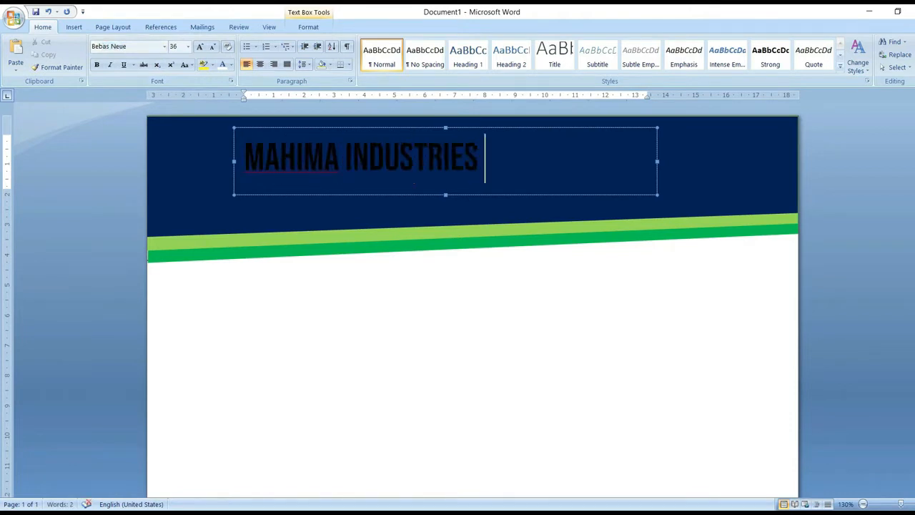
text(LTD.)
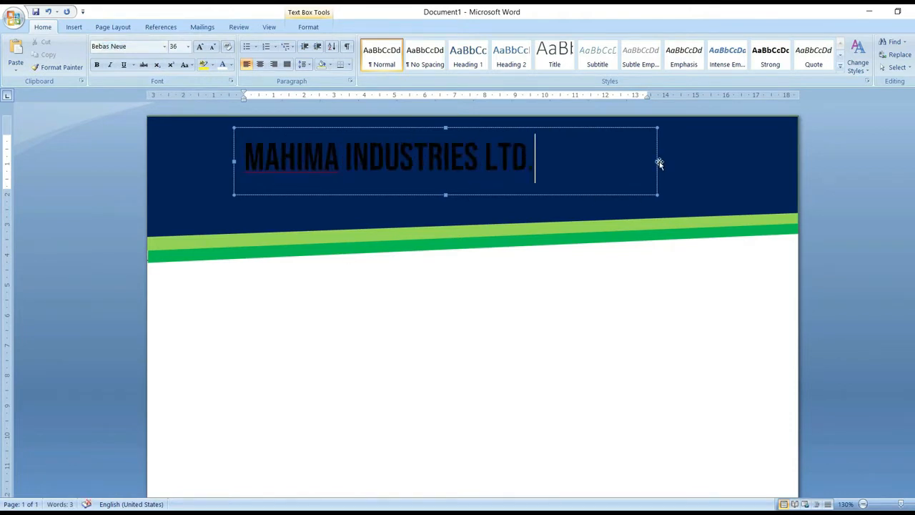
Step: Narrow the heading text box to fit its text and color the heading text white
drag(659, 163, 243, 156)
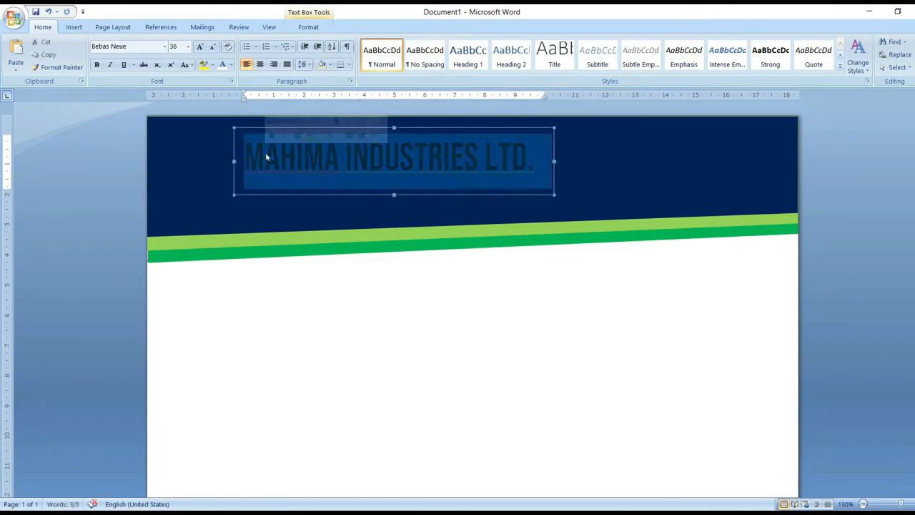
click(223, 69)
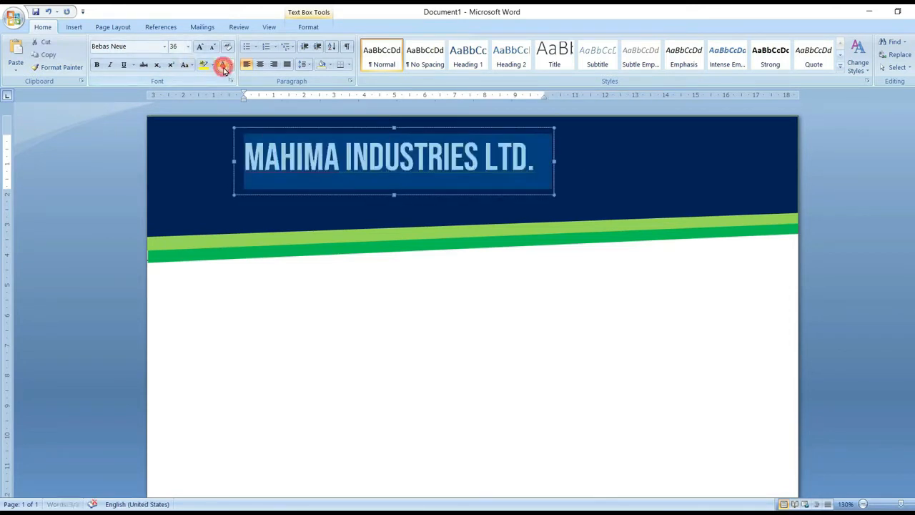
click(230, 65)
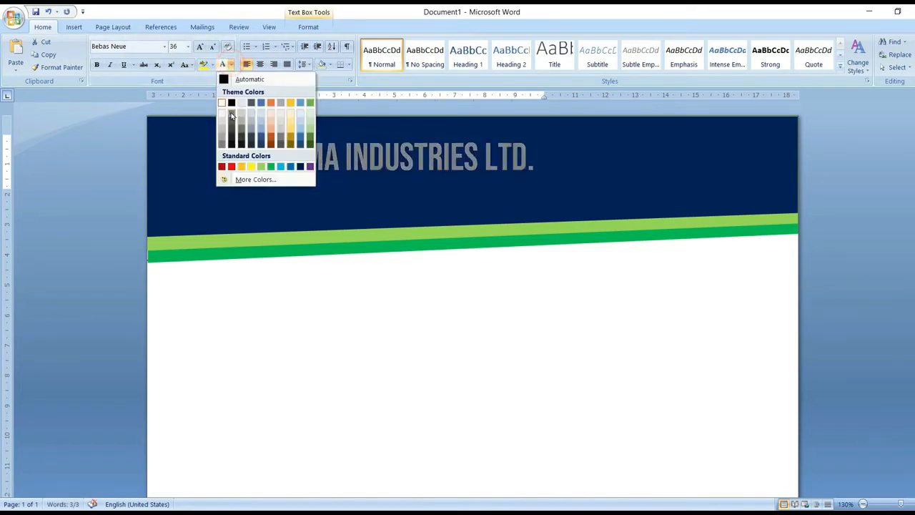
click(223, 102)
click(401, 163)
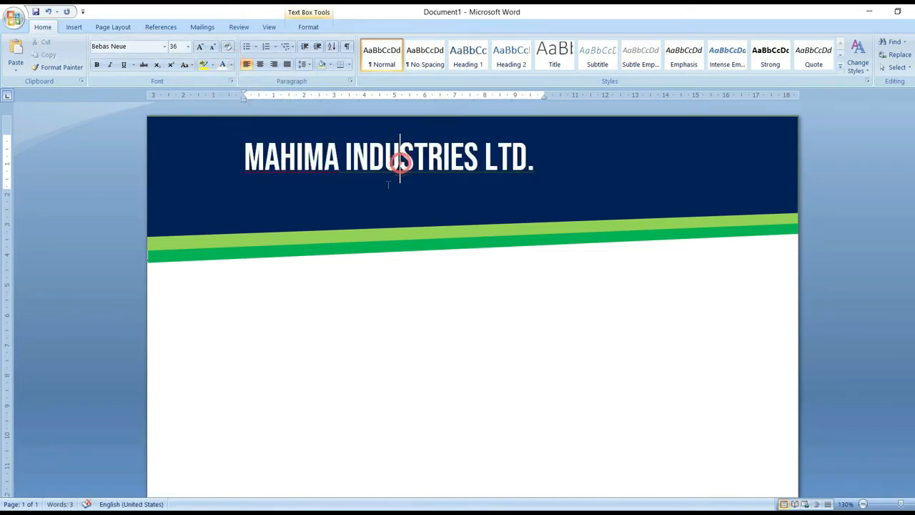
Step: Move the heading text box to the right and slightly up so the company name sits centered in the dark blue header
click(493, 127)
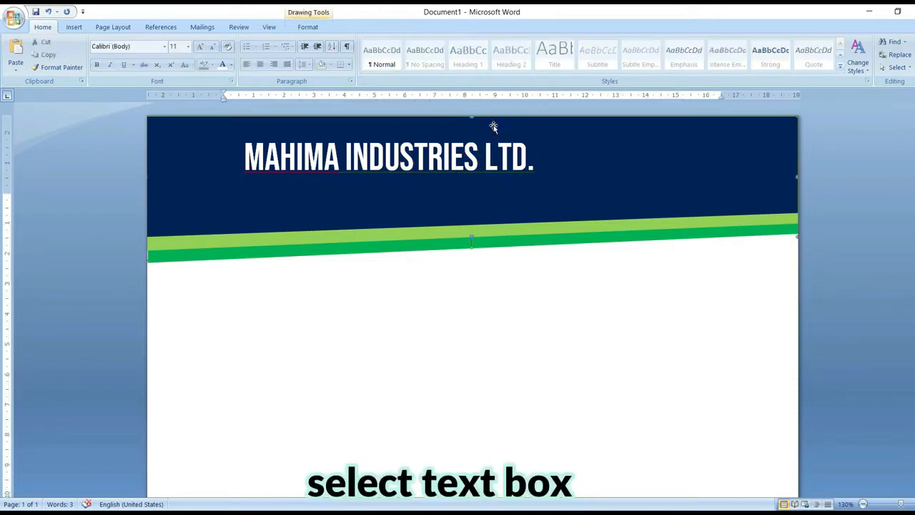
click(495, 132)
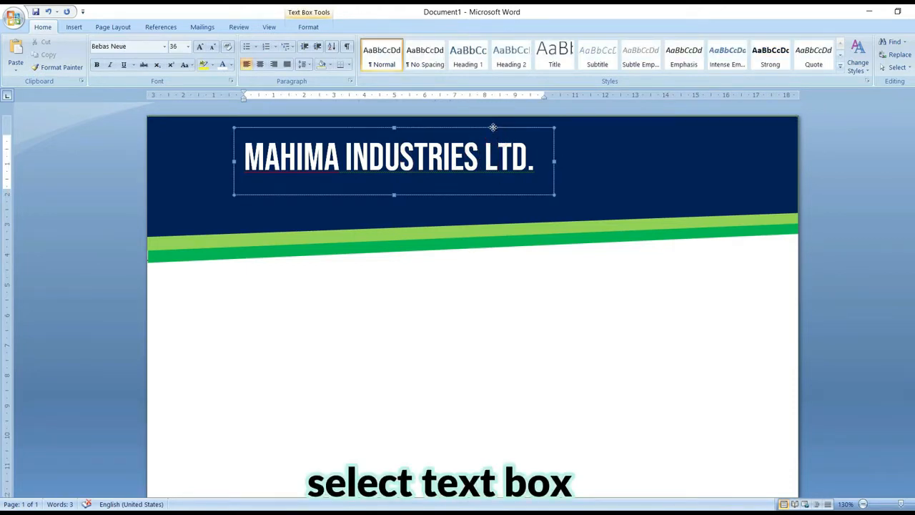
click(492, 127)
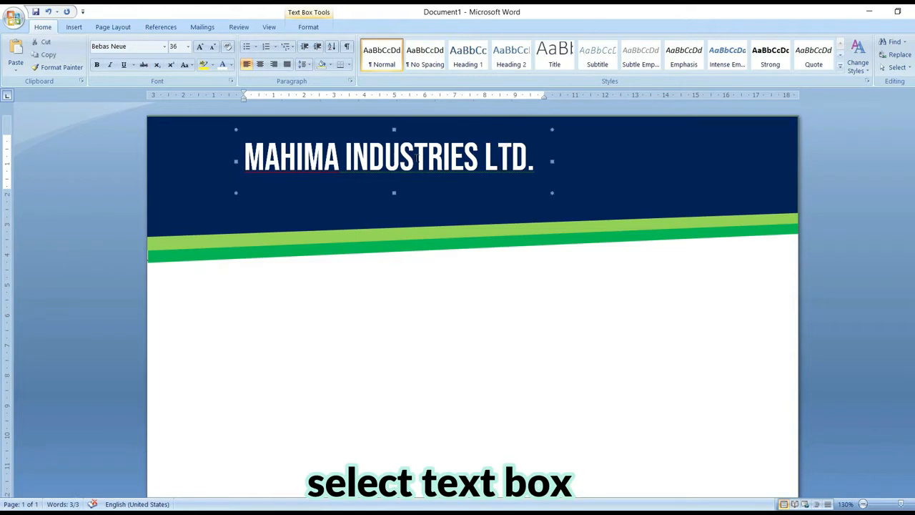
key(Right)
key(Right)
key(Right)
key(Right)
key(Right)
key(Right)
key(Right)
key(Right)
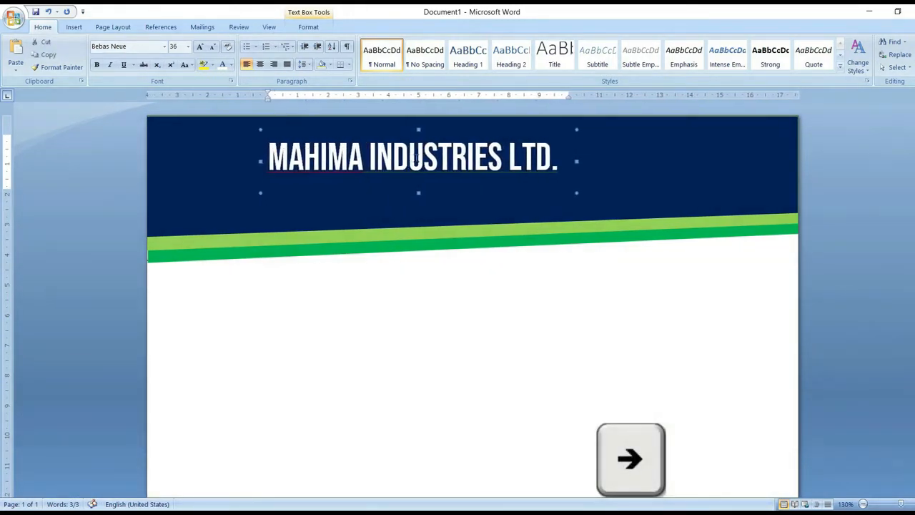
key(Right)
key(Right)
key(Right)
key(Right)
key(Right)
key(Right)
key(Right)
key(Right)
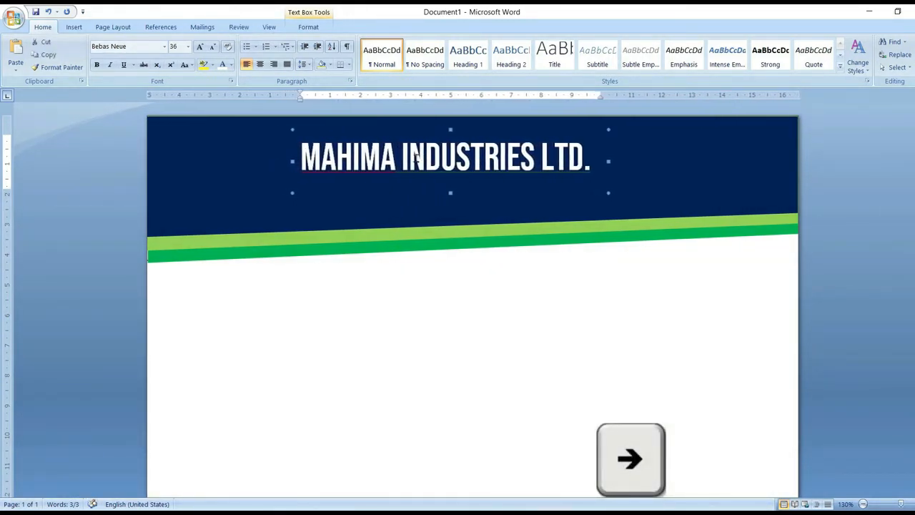
key(Right)
key(Right)
key(Right)
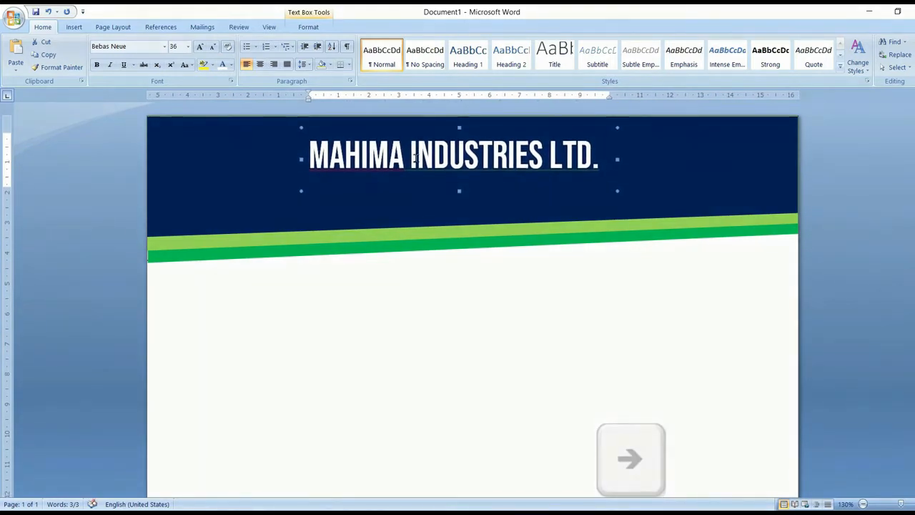
key(Up)
key(Up)
key(Right)
key(Right)
key(Right)
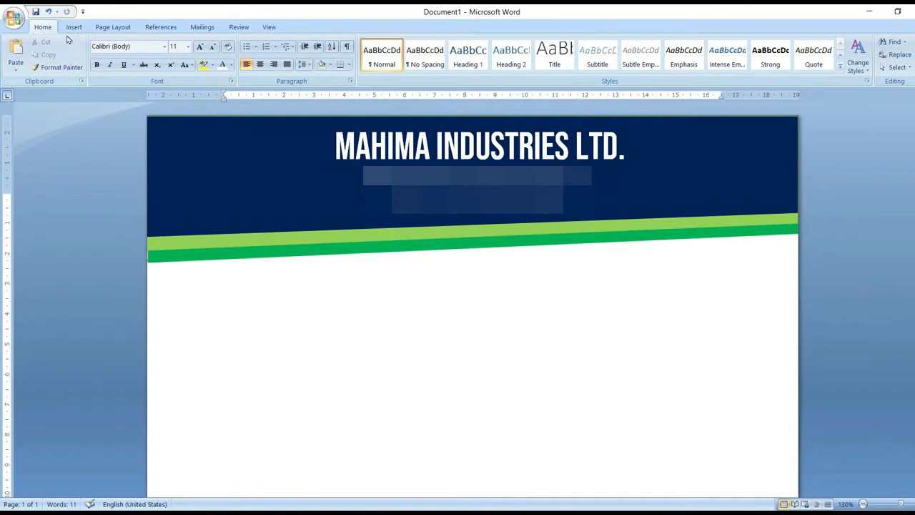
Step: Insert the logofdfd picture from the Desktop and set its text wrapping to In Front of Text
click(73, 27)
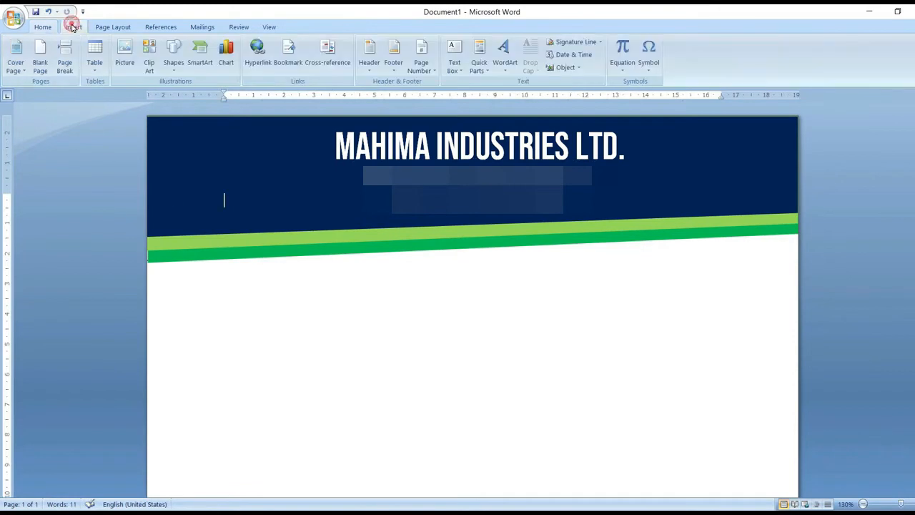
click(126, 58)
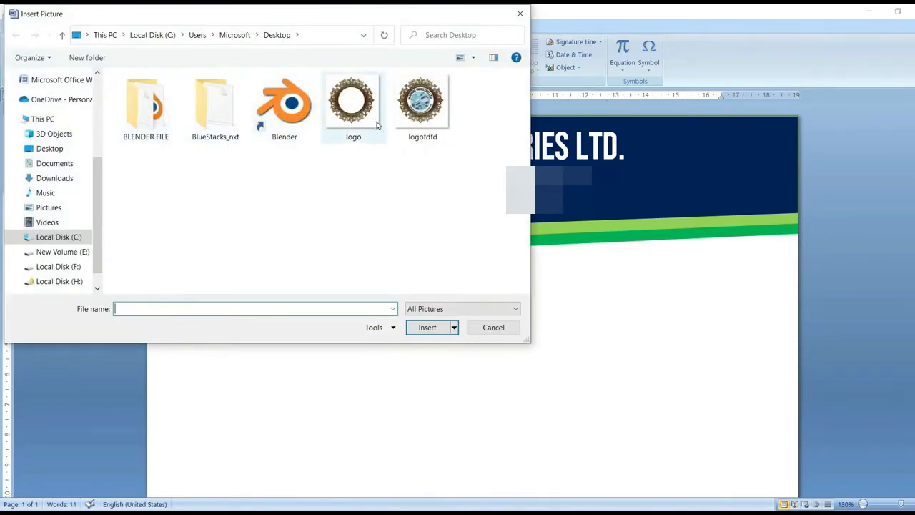
click(422, 102)
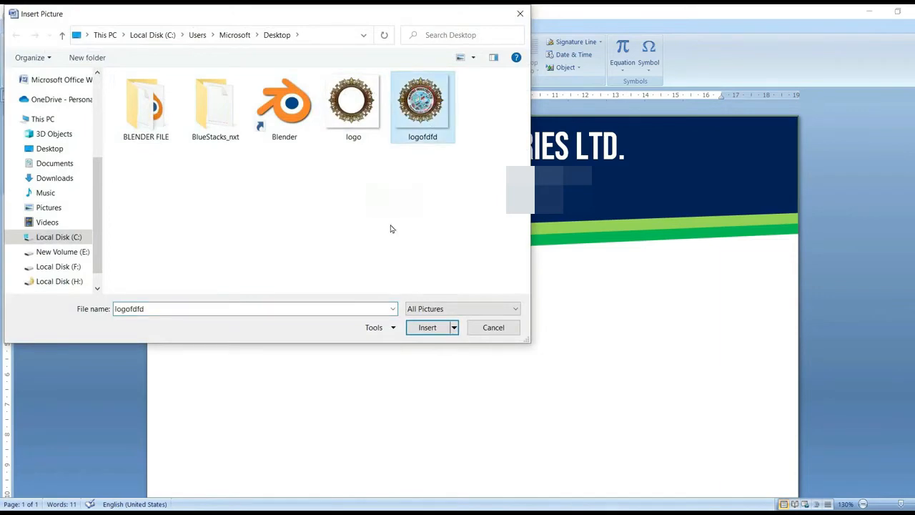
click(427, 326)
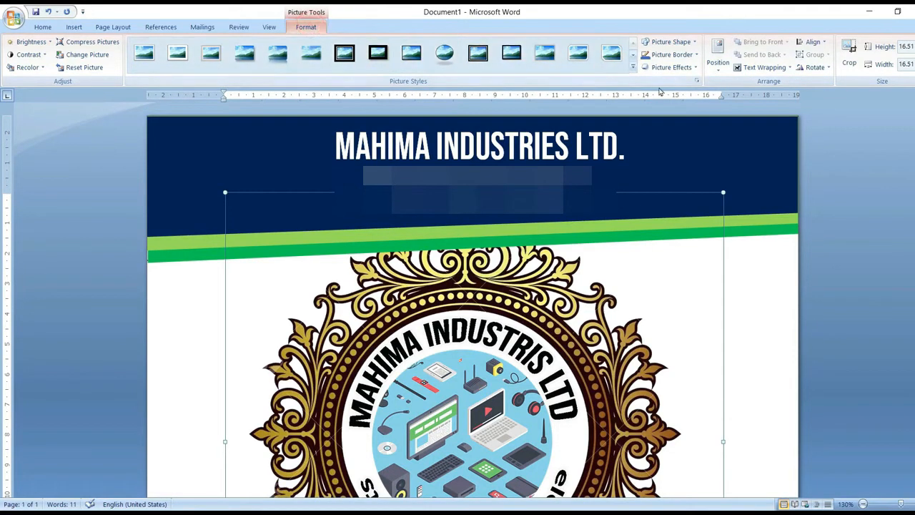
click(768, 67)
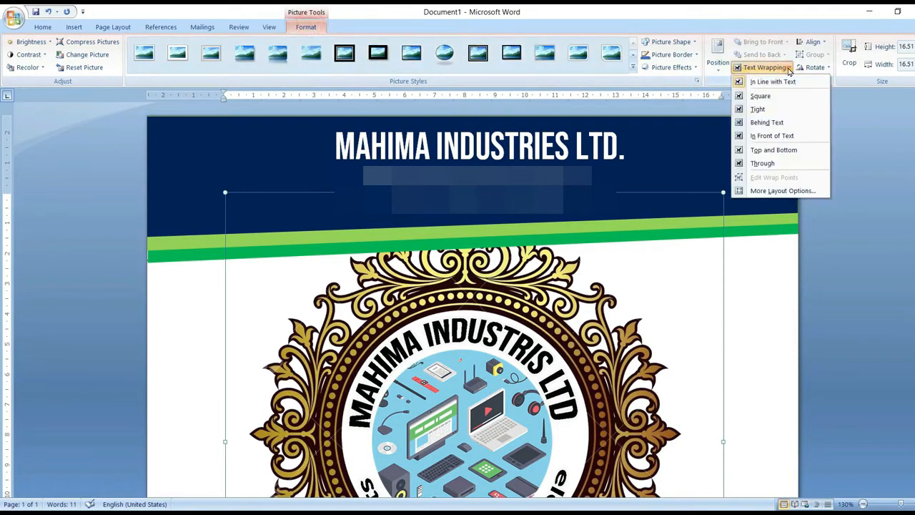
click(768, 136)
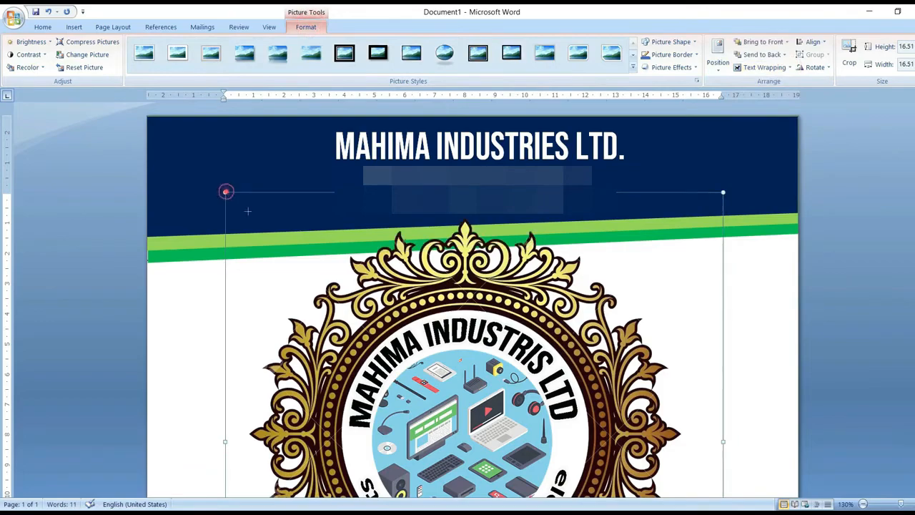
Step: Shrink the logo proportionally and place it in the dark blue header, left of the company name
drag(247, 211, 355, 322)
drag(545, 433, 350, 240)
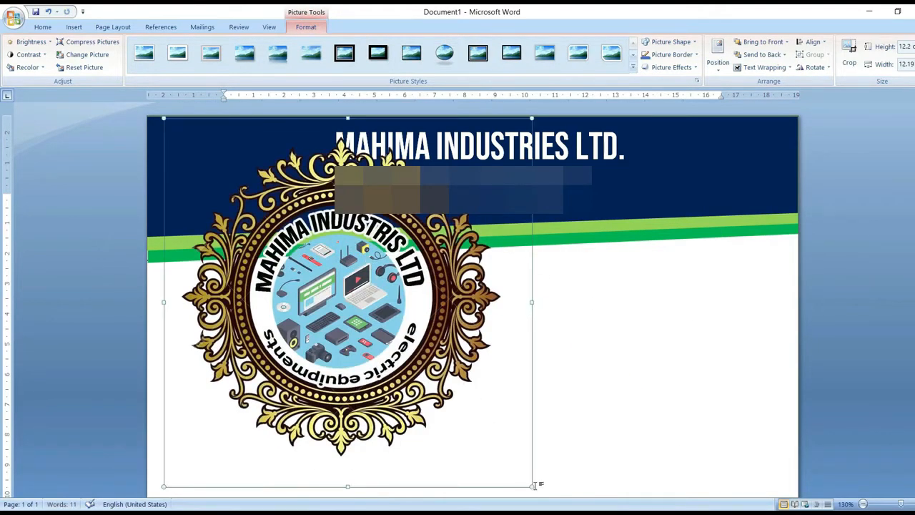
drag(530, 487, 218, 172)
click(355, 357)
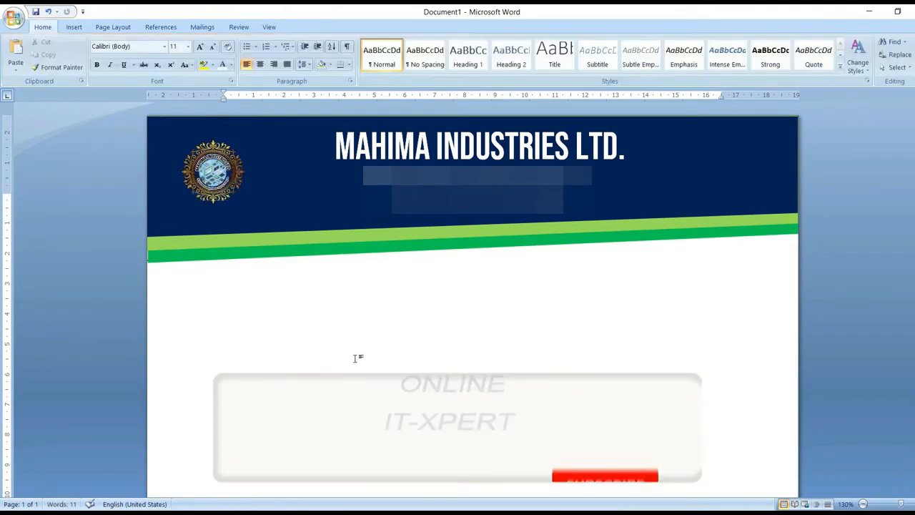
Step: Draw a text box about 1.34 cm high and 21.28 cm wide below the green bands, with dotted Ref and Date entries
click(74, 26)
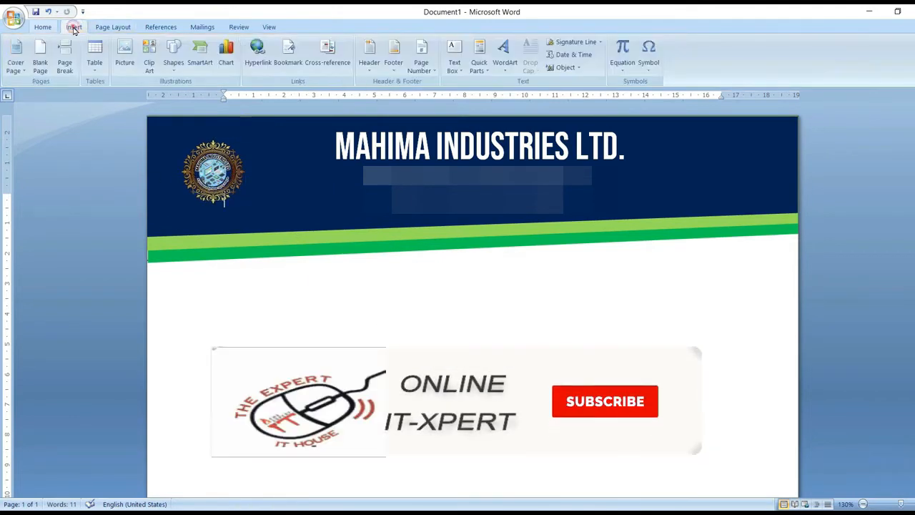
click(173, 56)
click(170, 155)
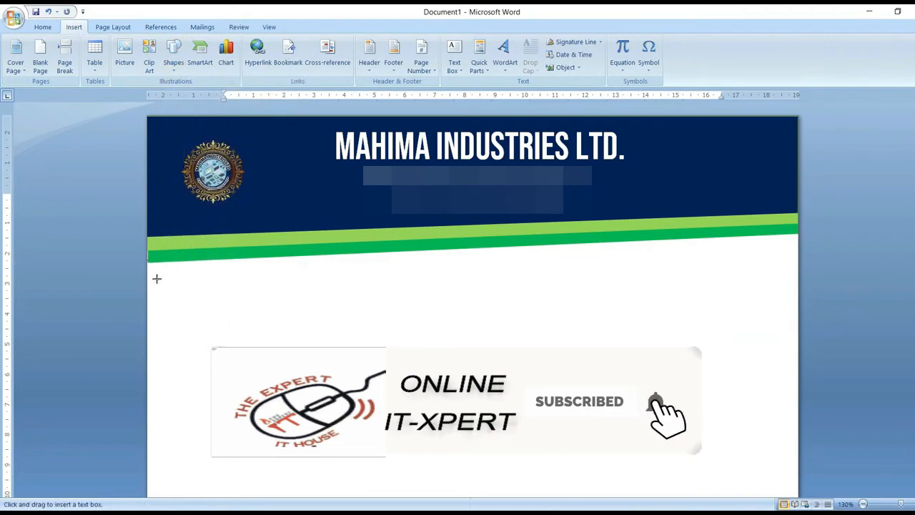
drag(154, 276, 794, 317)
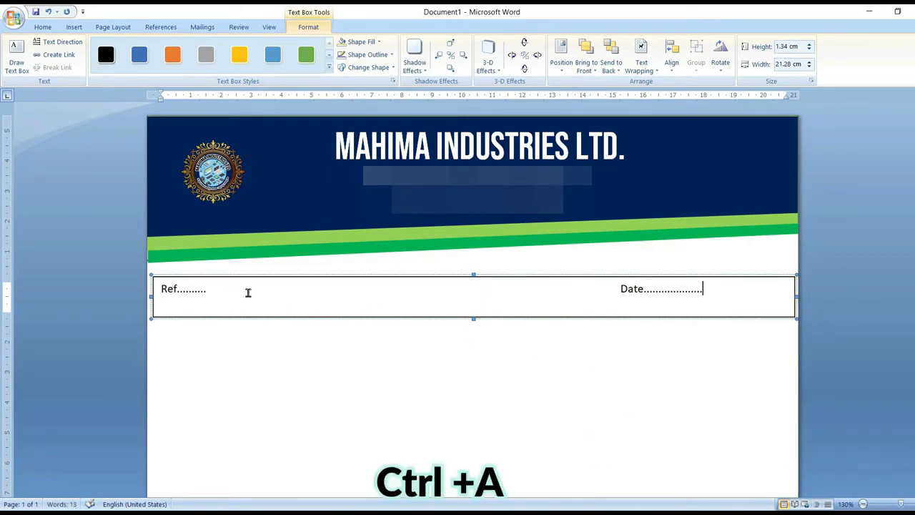
Step: Make all the Ref and Date text bold and enlarge it to 16 pt
key(ctrl+a)
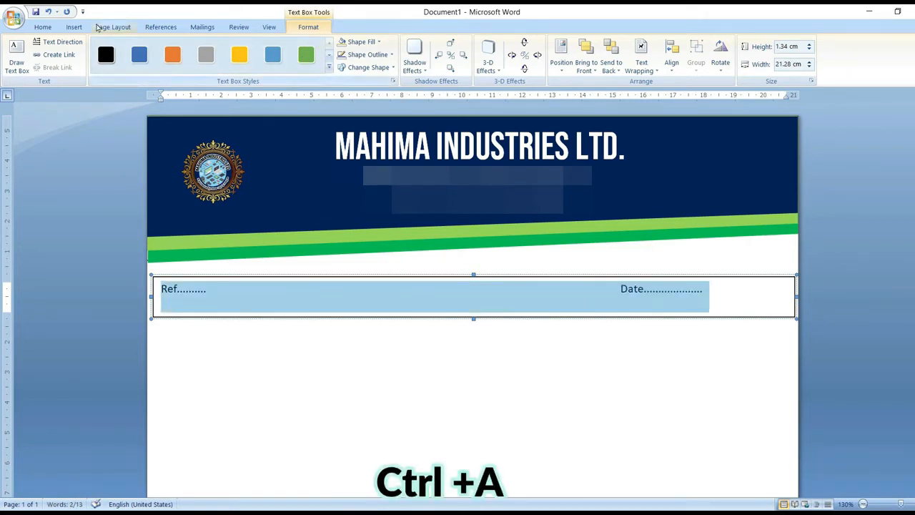
click(43, 27)
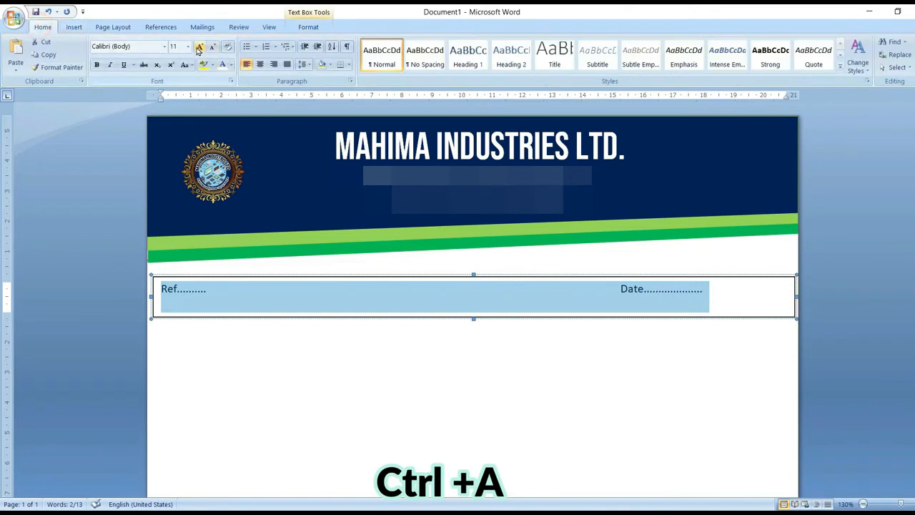
click(199, 47)
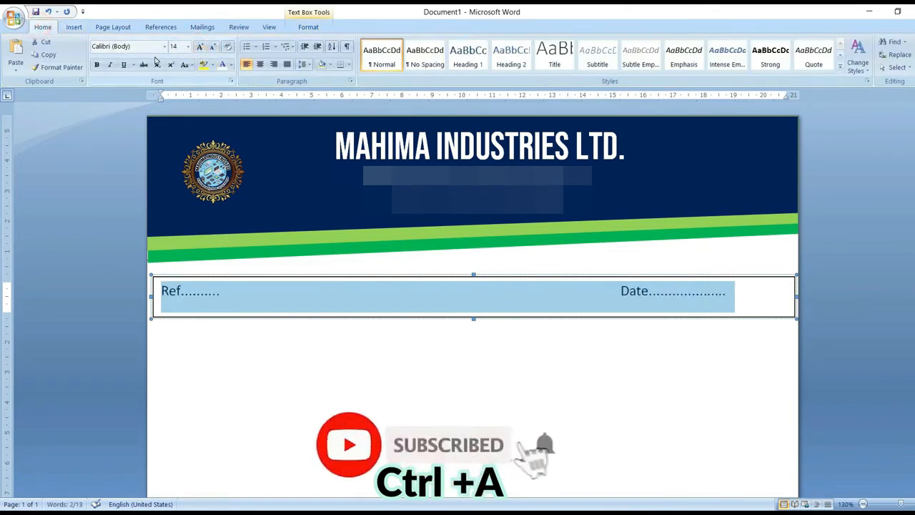
click(96, 64)
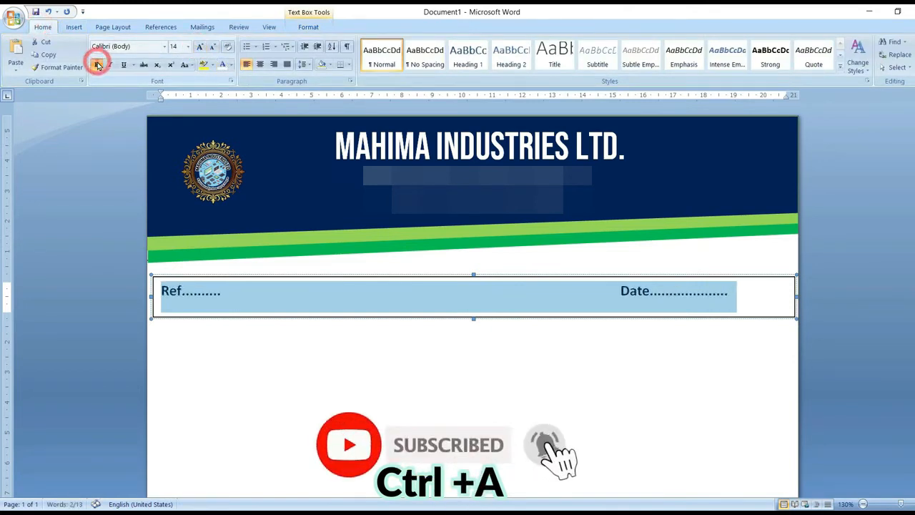
click(200, 47)
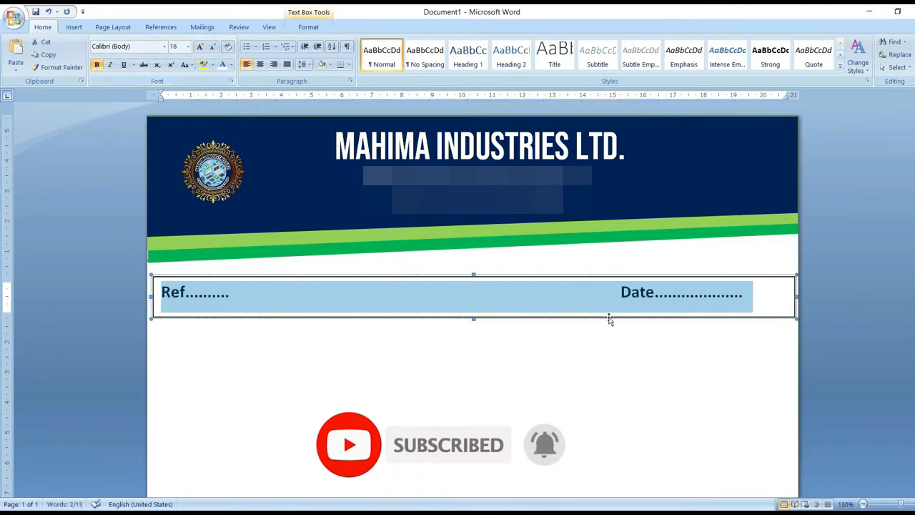
Step: Shift the Date entry toward the text box's right edge and move the box slightly up and left under the bands
click(613, 292)
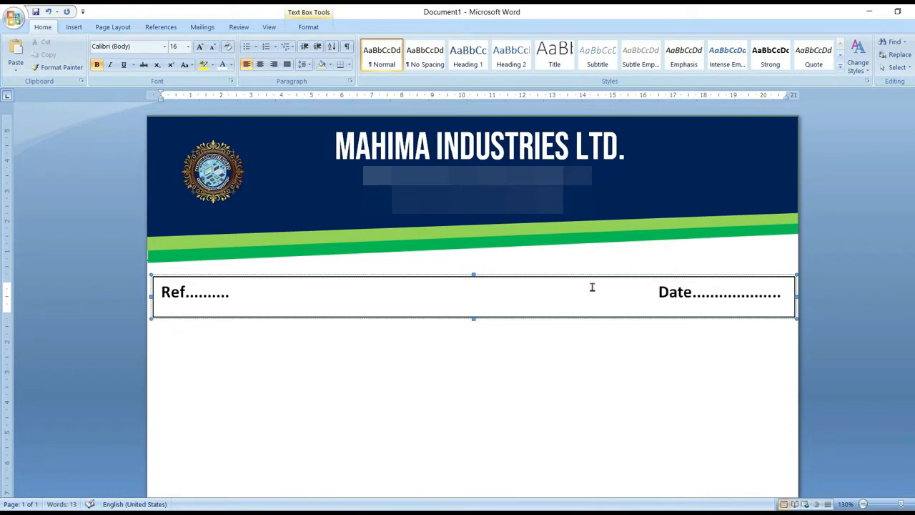
drag(592, 277, 591, 270)
click(562, 349)
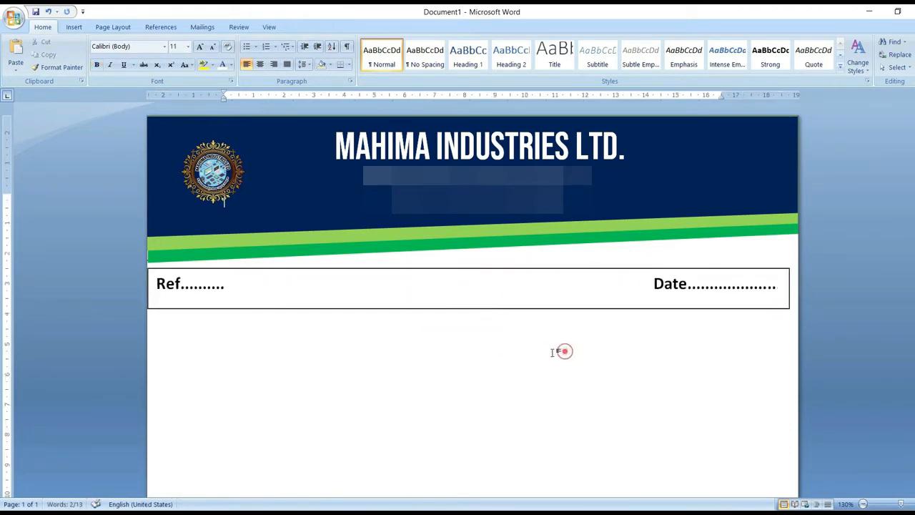
Step: Remove the fill and outline from the Ref and Date text box
click(465, 269)
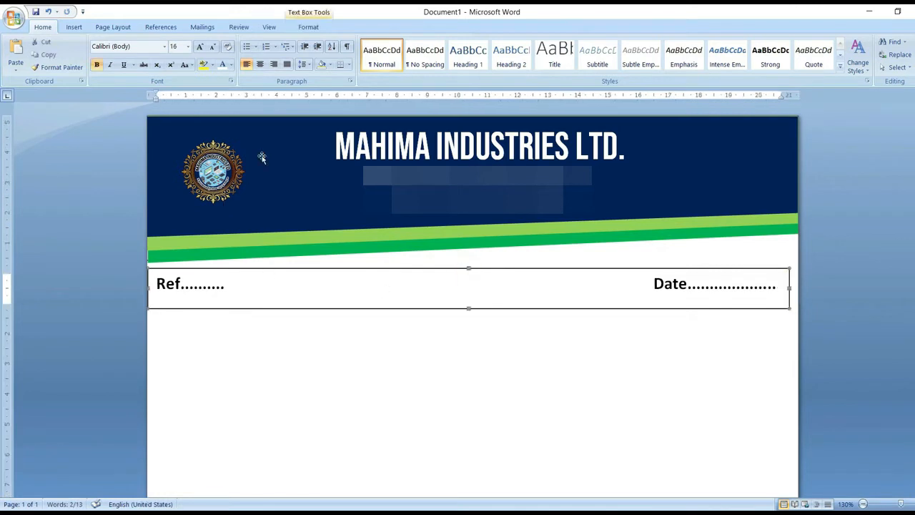
click(313, 27)
click(373, 41)
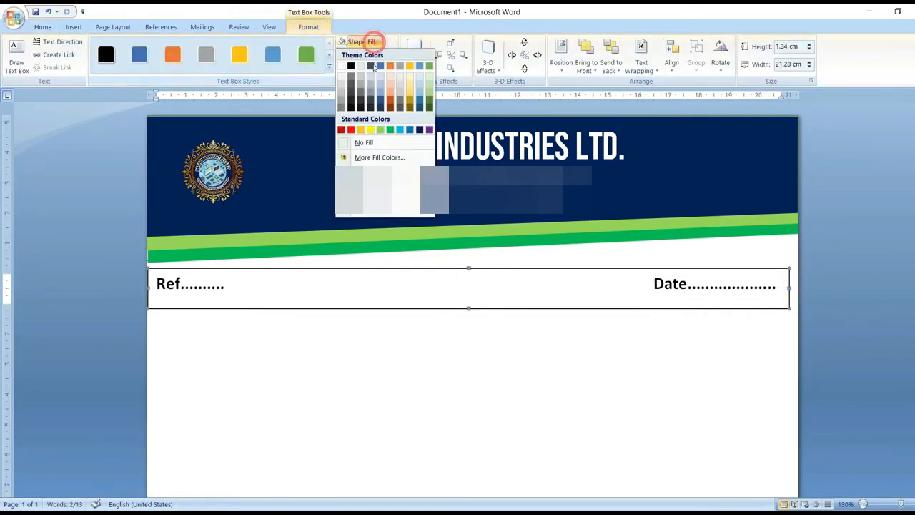
click(364, 141)
click(390, 54)
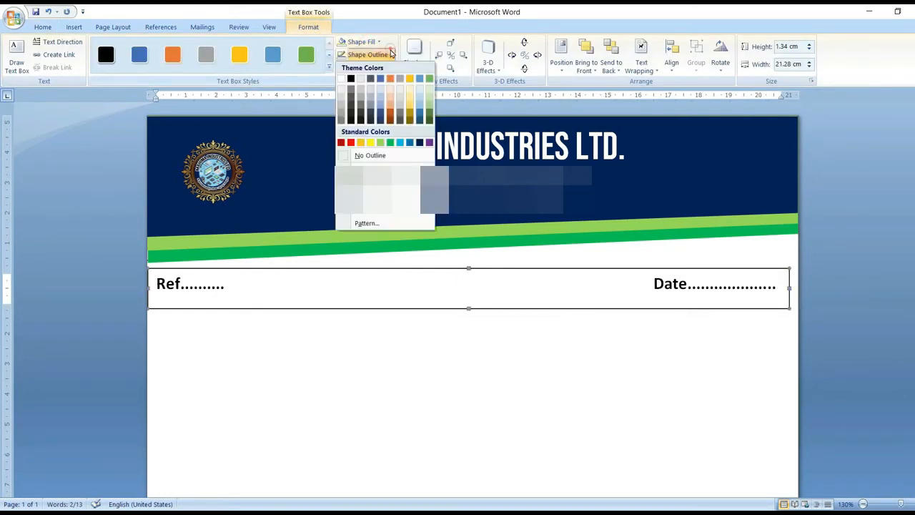
click(370, 155)
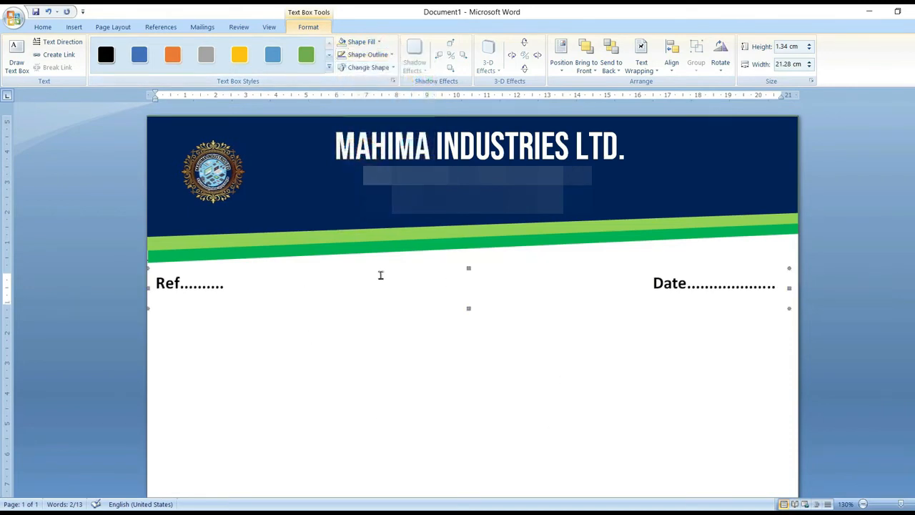
scroll(415, 300, down, 2)
scroll(416, 300, up, 1)
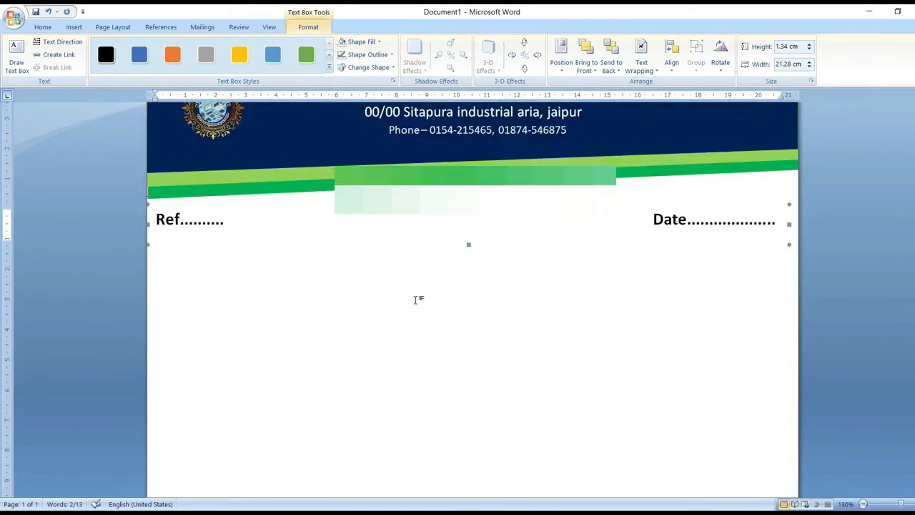
scroll(415, 300, down, 2)
scroll(415, 300, up, 3)
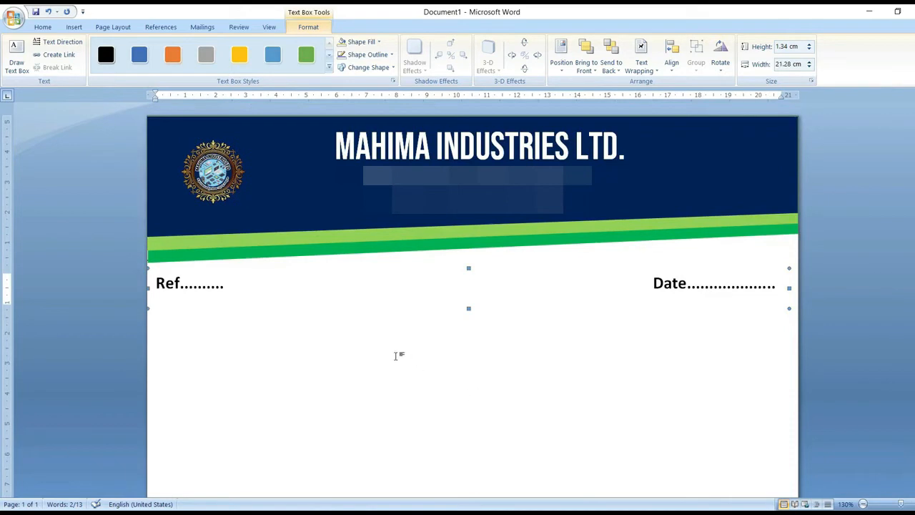
Step: Set up a custom picture watermark using the logofdfd image from the Desktop folder
ctrl+scroll(426, 353, down, 3)
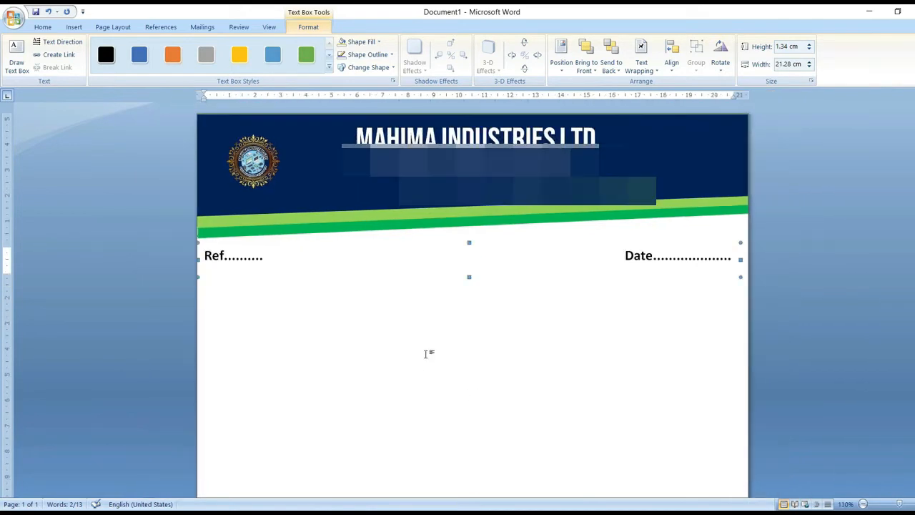
ctrl+scroll(426, 353, up, 1)
ctrl+scroll(426, 353, down, 2)
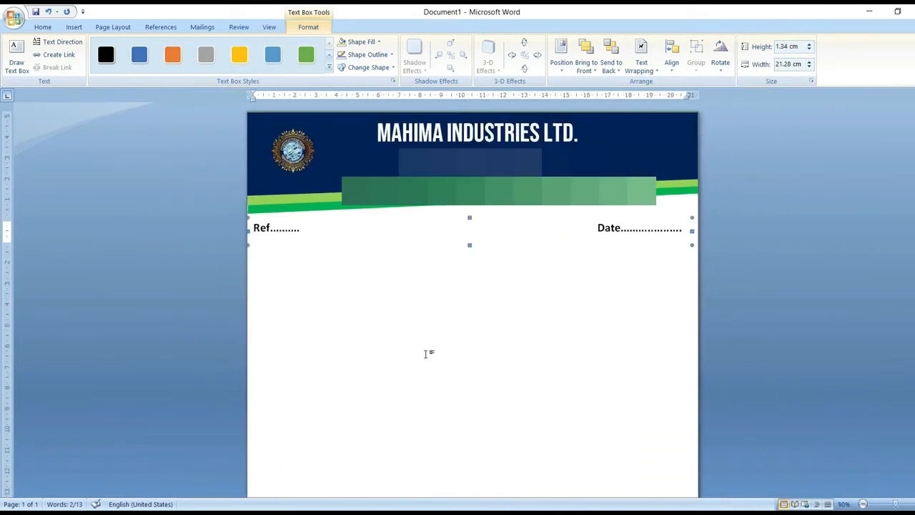
click(116, 27)
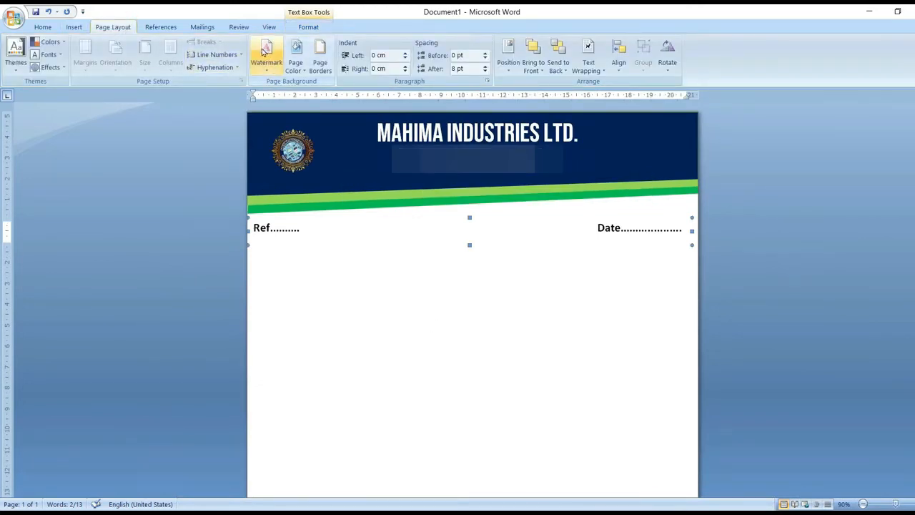
click(266, 73)
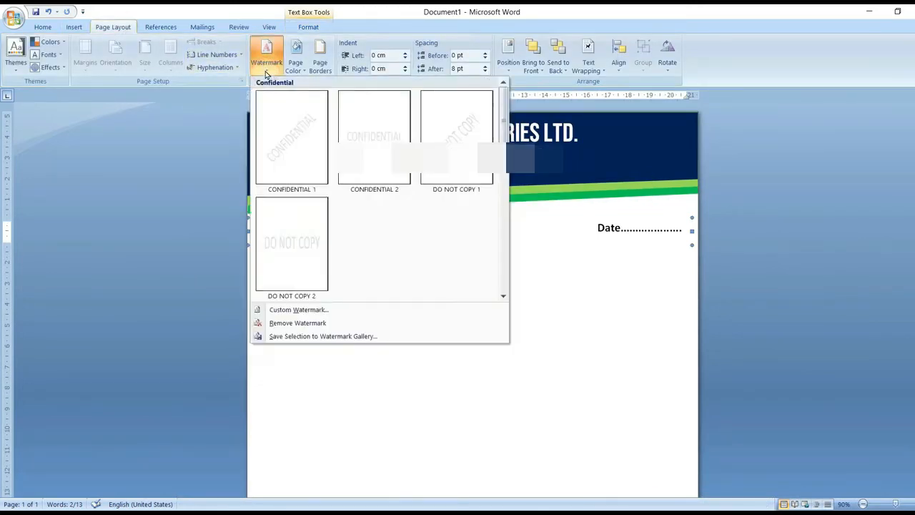
click(318, 310)
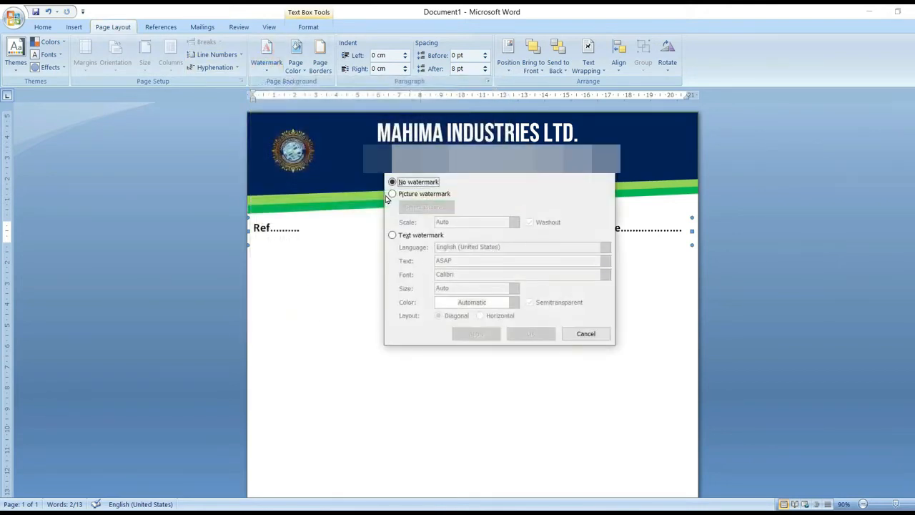
click(393, 195)
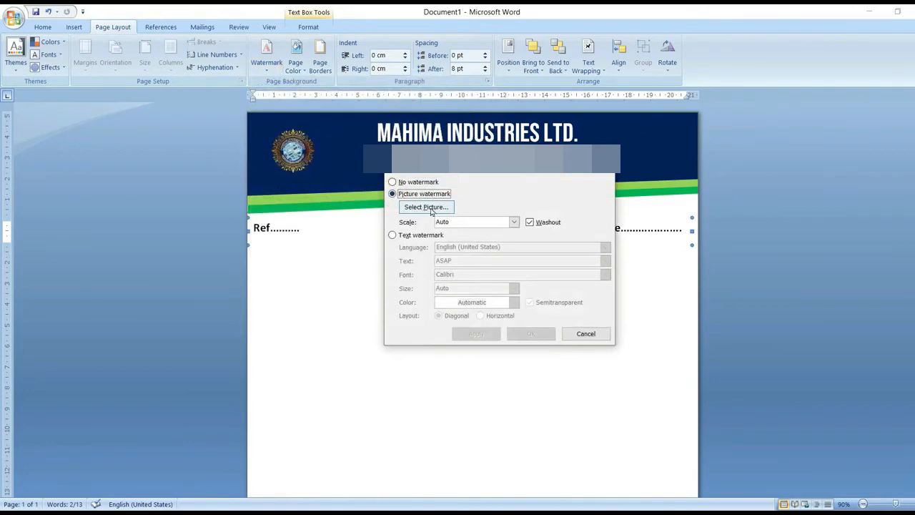
click(427, 207)
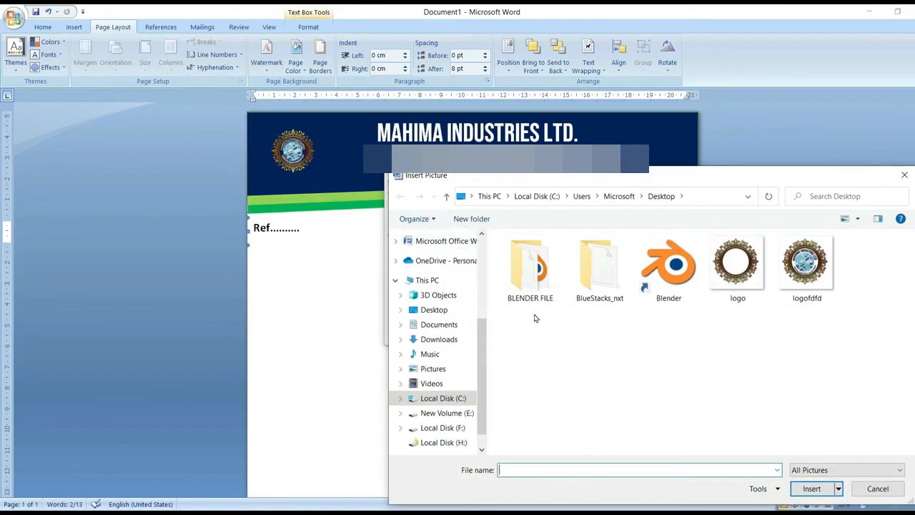
click(816, 265)
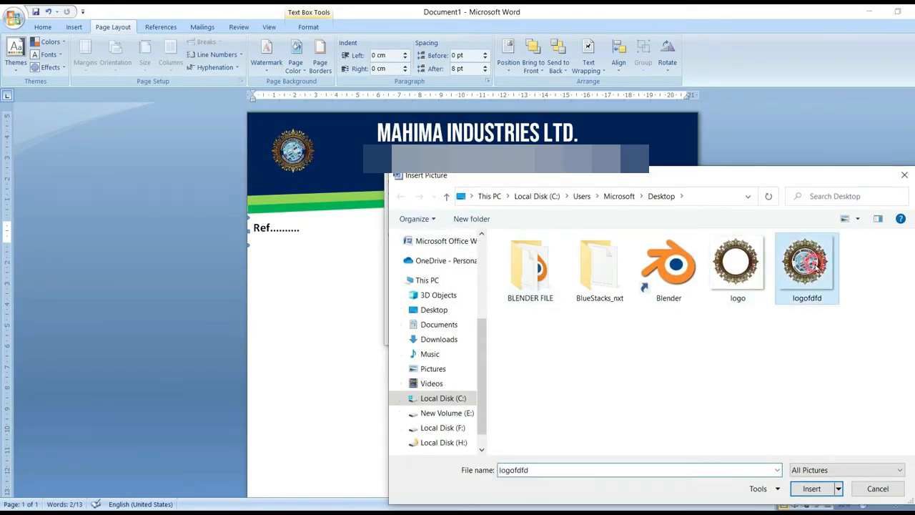
click(811, 489)
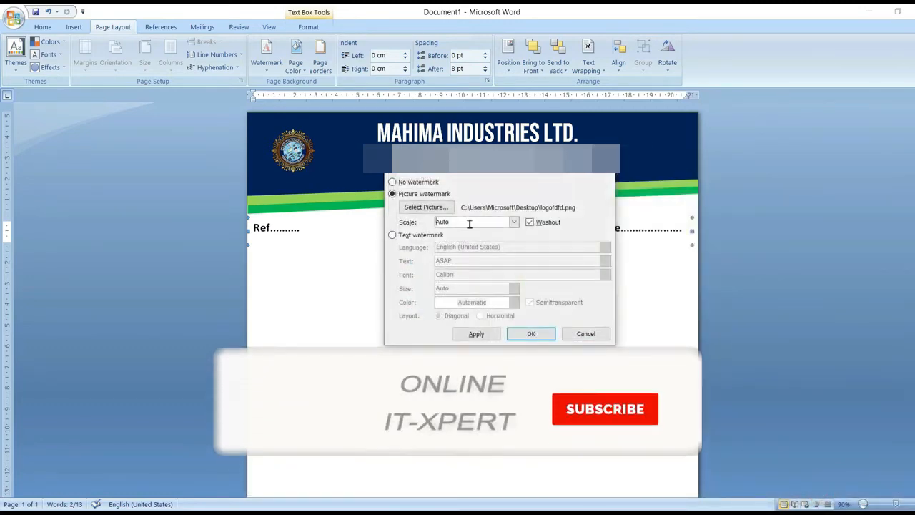
Step: Scale the logo picture watermark to 50%, apply it to the page and close the watermark settings
click(514, 222)
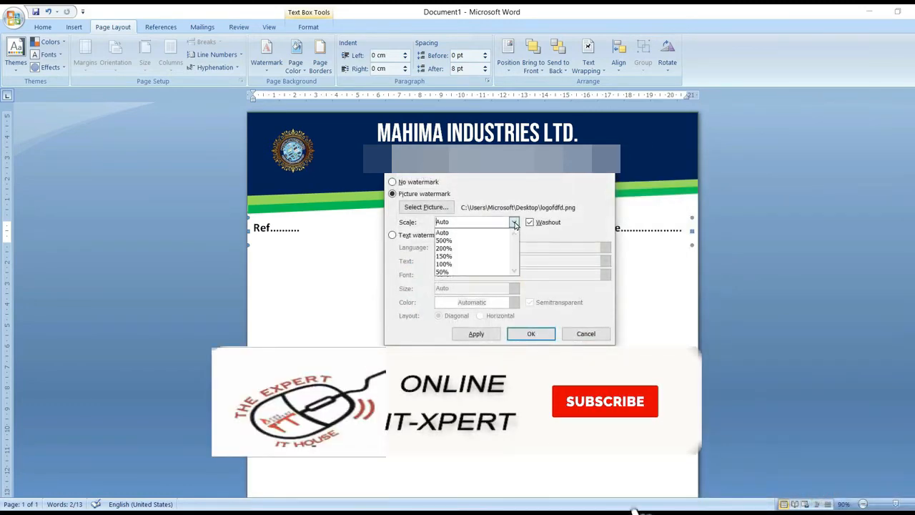
click(456, 272)
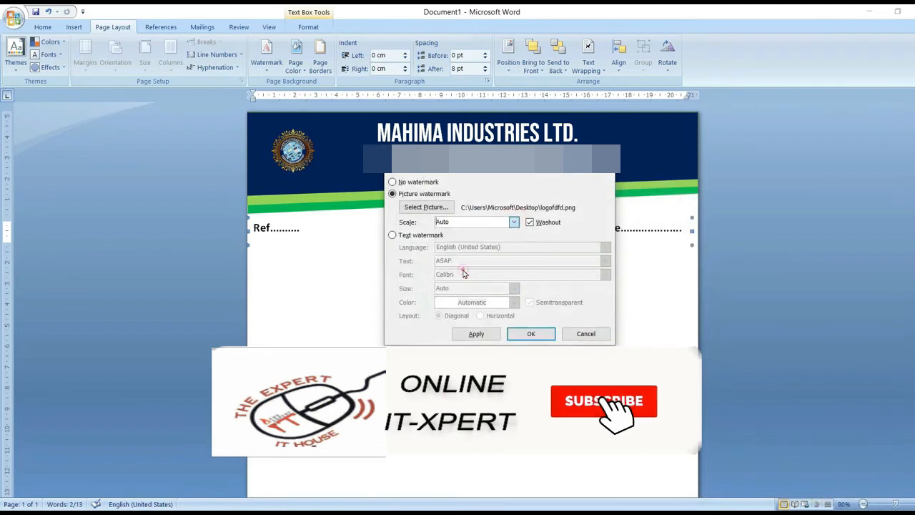
click(478, 334)
click(584, 333)
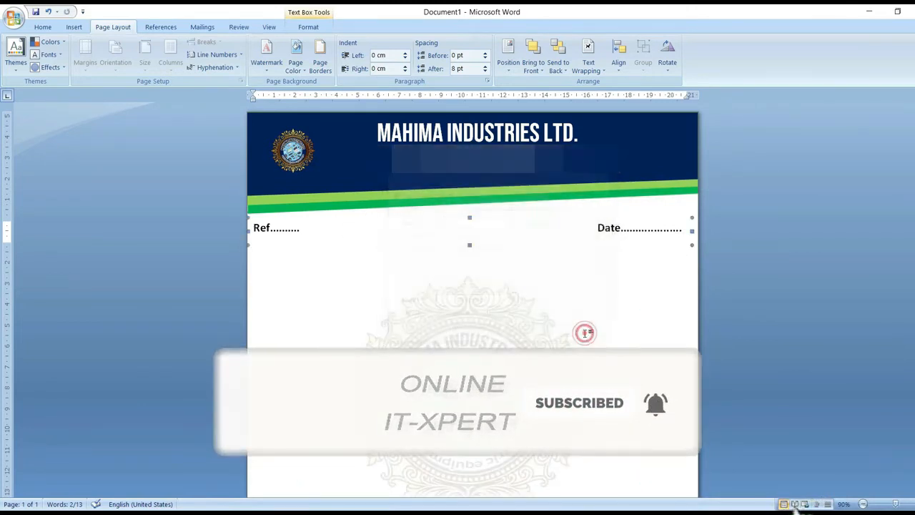
Step: Draw a rectangle about 1.18 cm high and 21.56 cm wide across the page near its lower edge
scroll(517, 310, down, 3)
scroll(517, 313, down, 3)
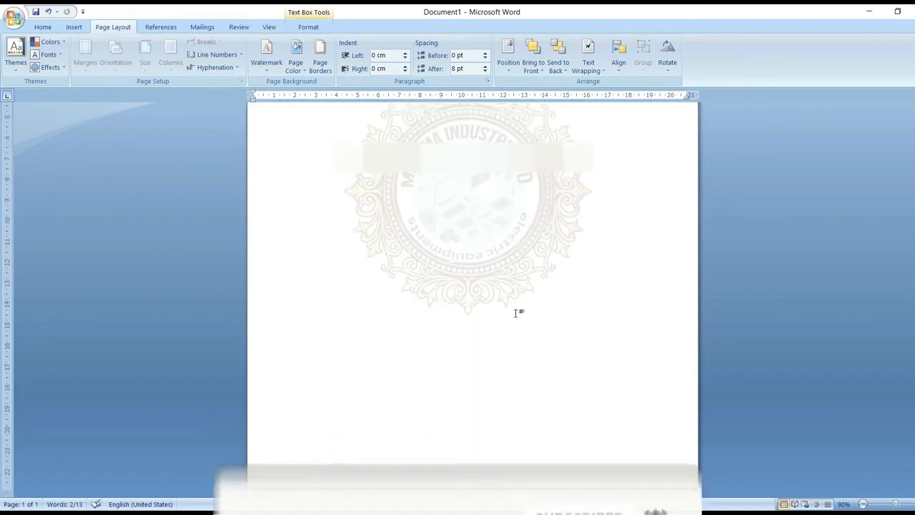
click(72, 26)
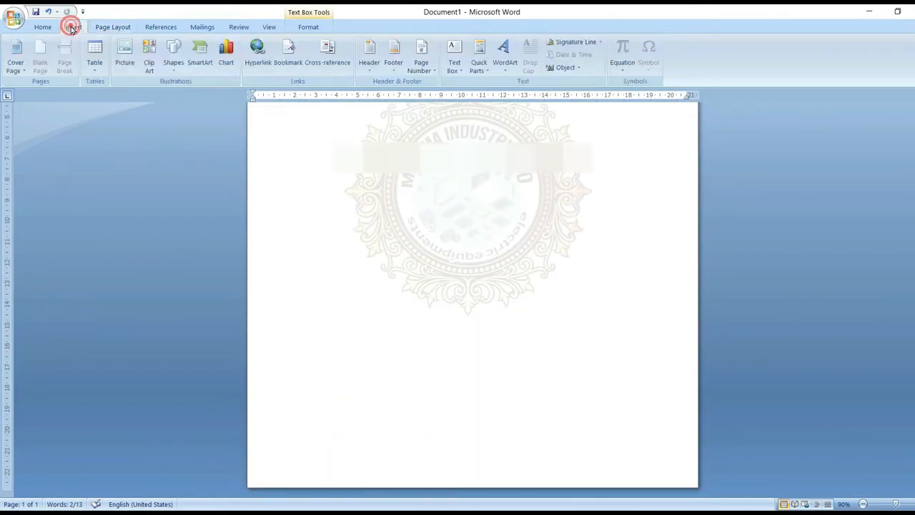
click(178, 67)
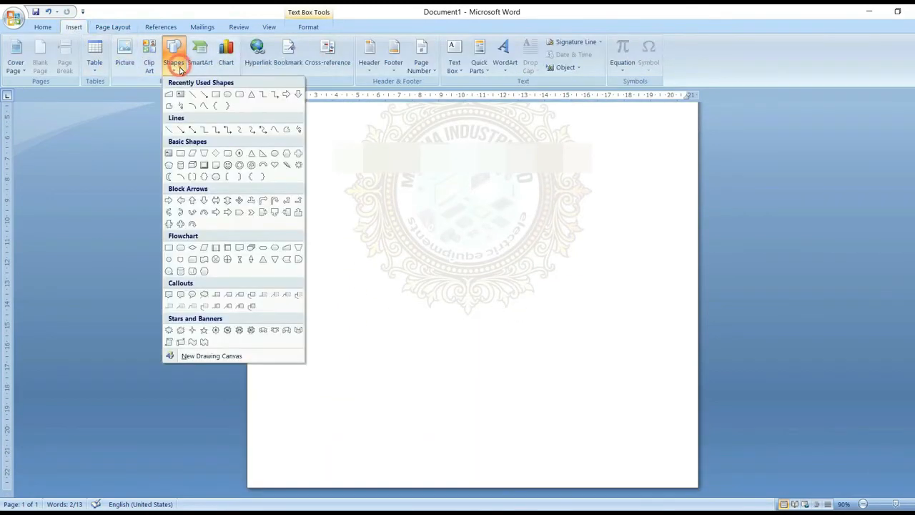
click(215, 96)
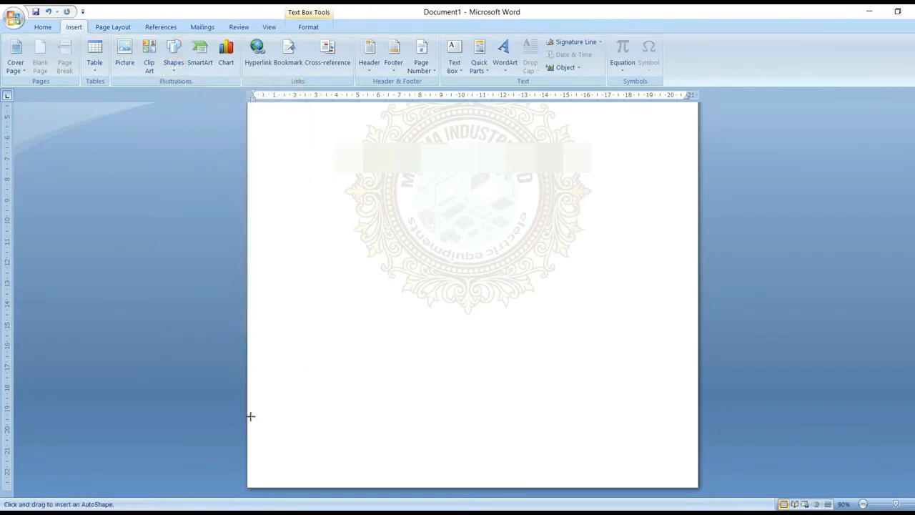
mouse_move(248, 443)
mouse_down()
mouse_move(291, 471)
mouse_move(696, 468)
mouse_up()
Step: Nudge the footer rectangle down until it sits flush with the page's lower edge
key(Down)
key(Down)
key(Down)
key(Down)
key(Down)
key(Down)
key(Down)
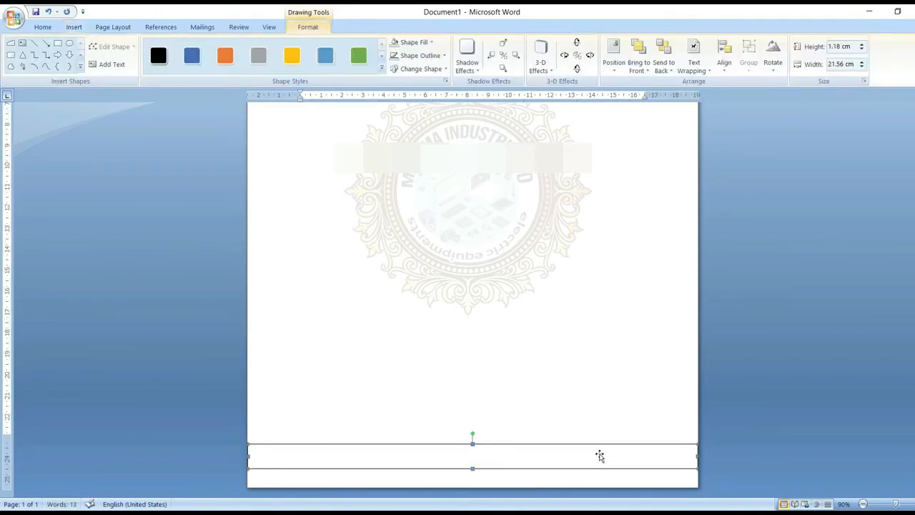
key(Down)
key(Down)
key(Down)
key(Down)
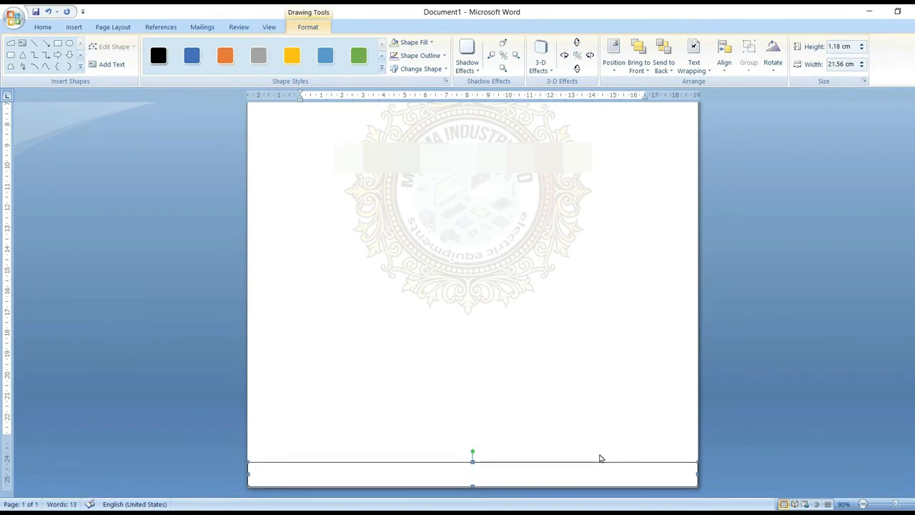
Step: Extend the footer rectangle upward to about 1.46 cm high and fill it with standard dark blue
drag(472, 461, 472, 455)
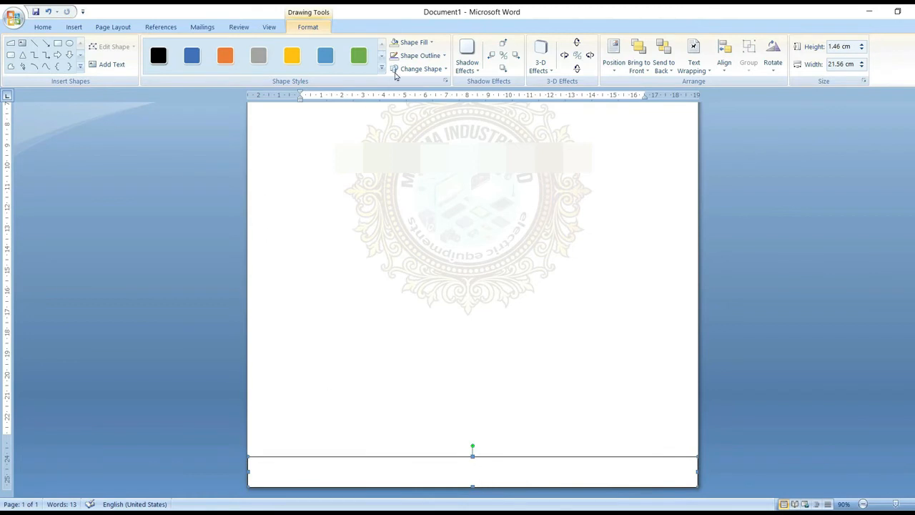
click(429, 42)
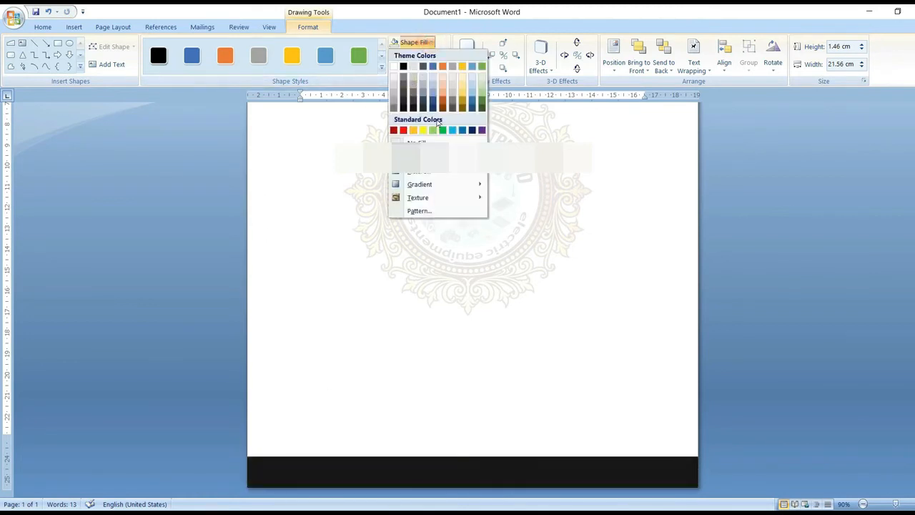
click(472, 131)
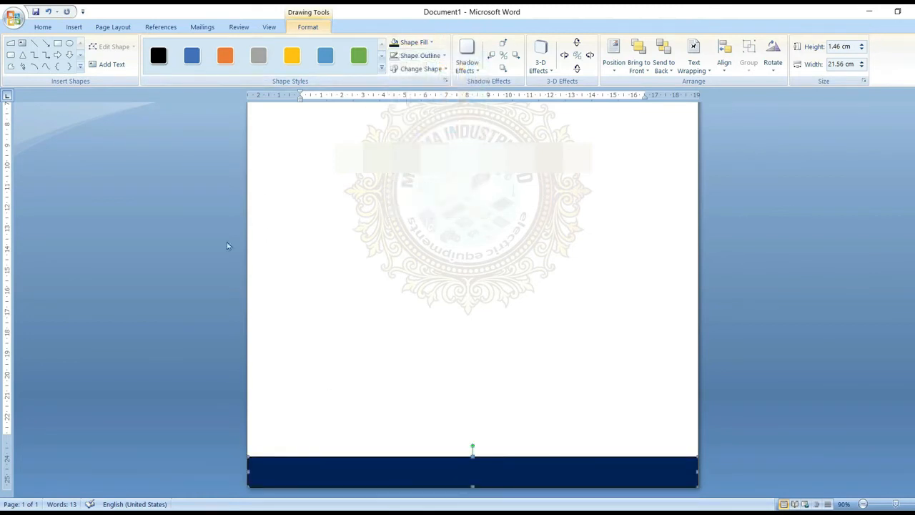
Step: Draw a text box about 0.99 cm high and 18.98 cm wide inside the dark blue footer band
click(23, 44)
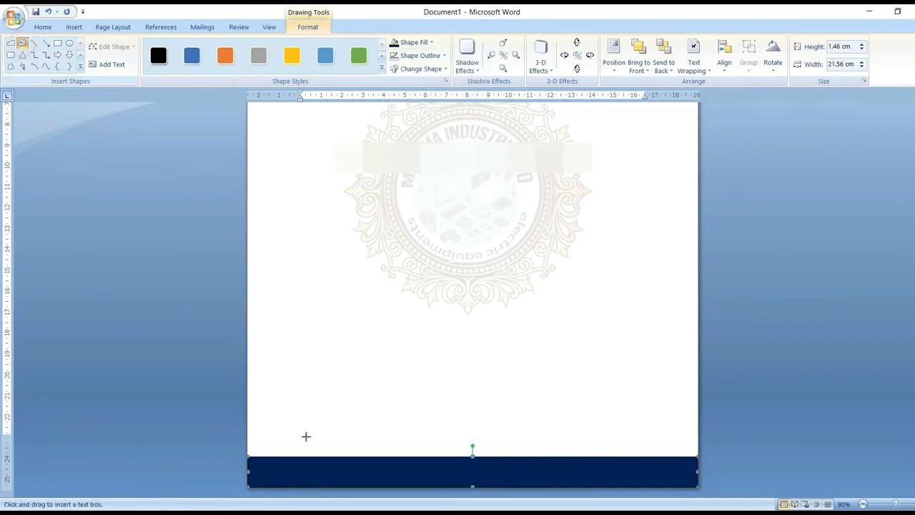
drag(262, 463, 509, 482)
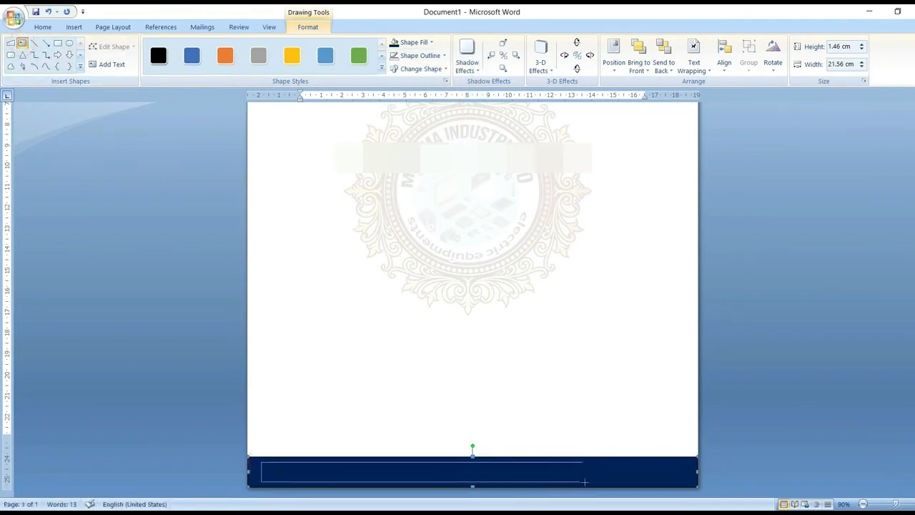
drag(584, 482, 656, 483)
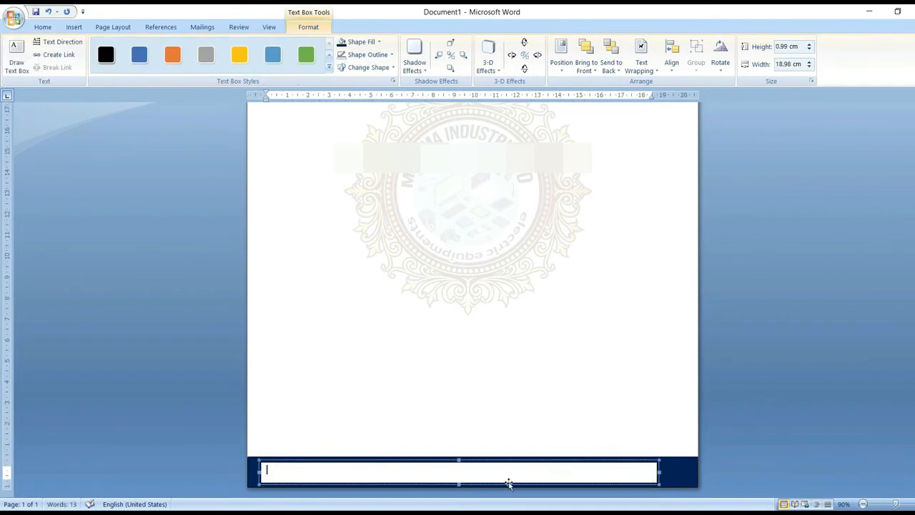
Step: Remove the fill and outline from the footer text box
click(361, 42)
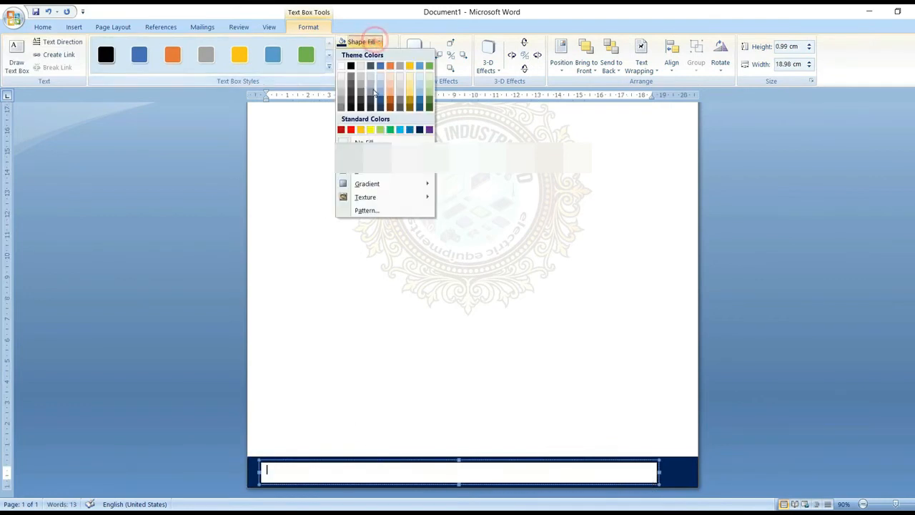
click(368, 140)
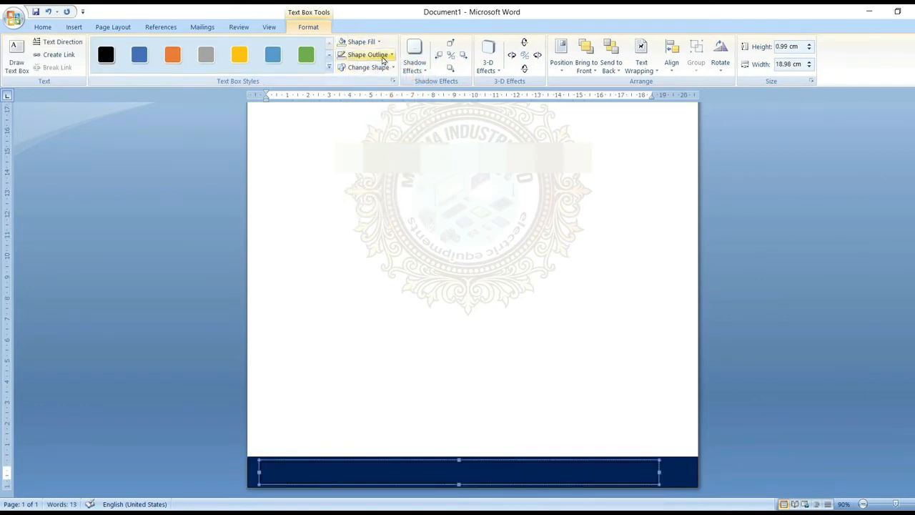
click(368, 54)
click(373, 155)
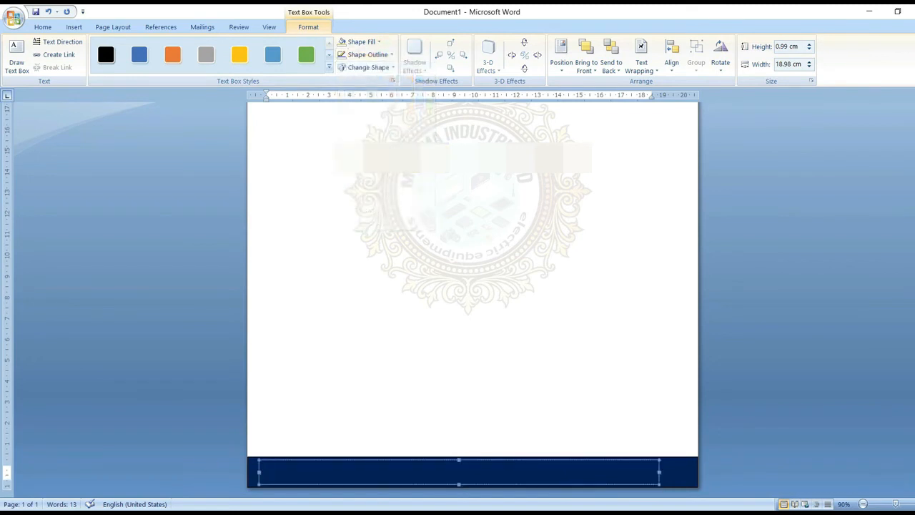
Step: Set the font color to white for the text in the footer text box
click(43, 26)
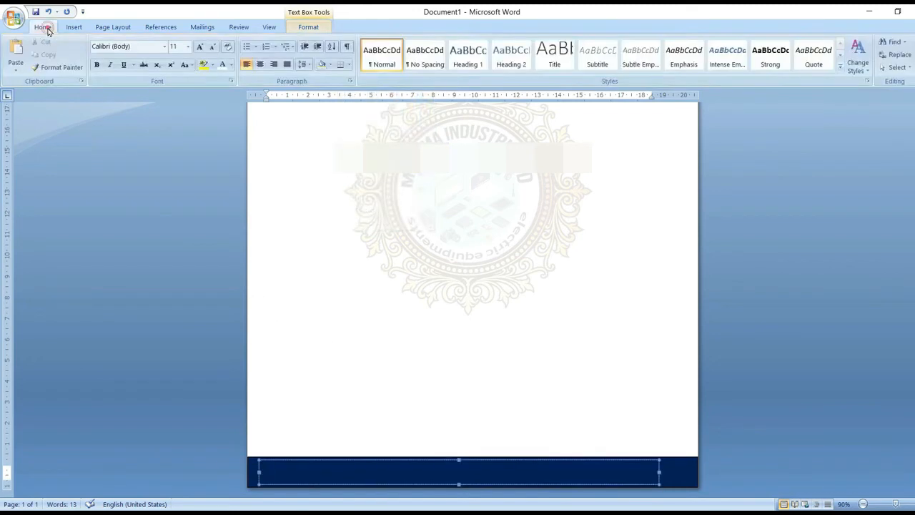
click(231, 65)
click(228, 103)
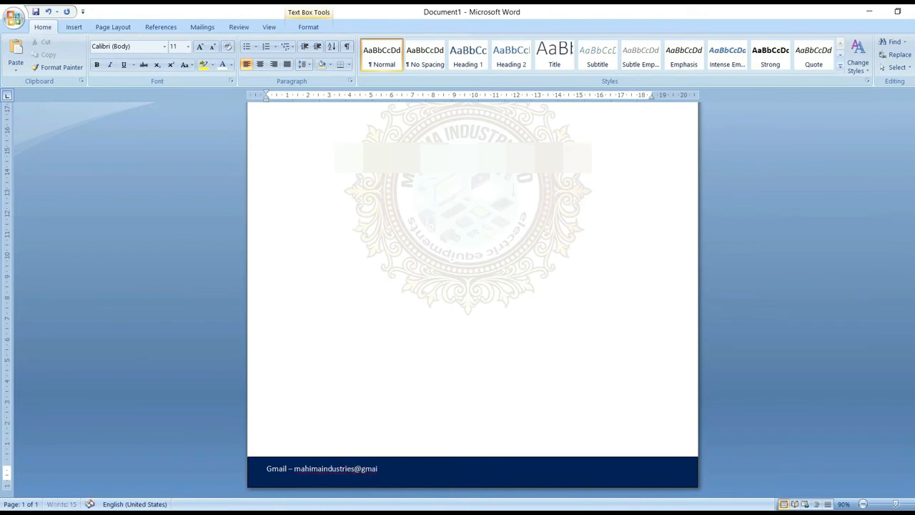
text(, website – www.mahimaidustries)
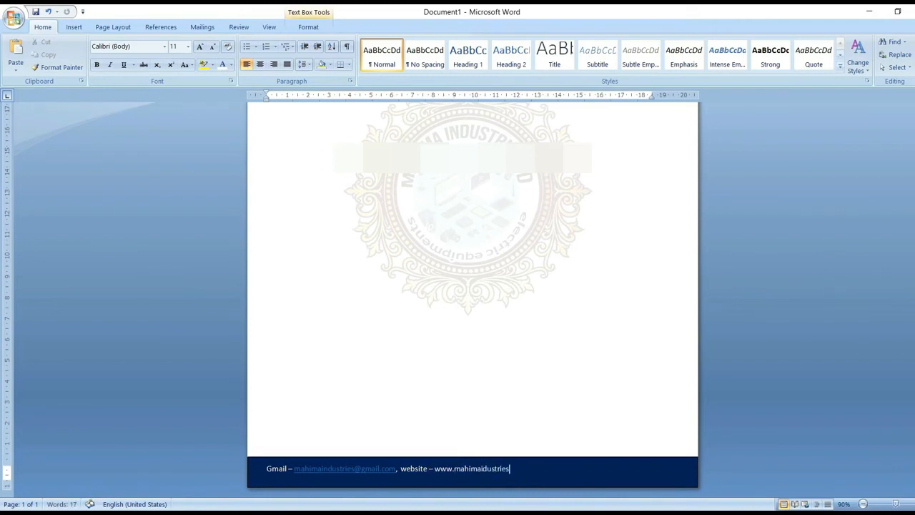
drag(508, 468, 272, 468)
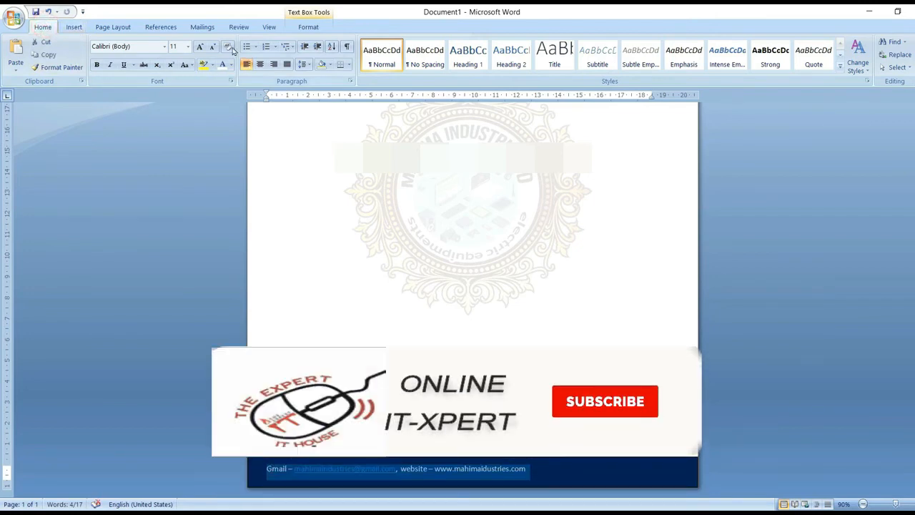
click(200, 46)
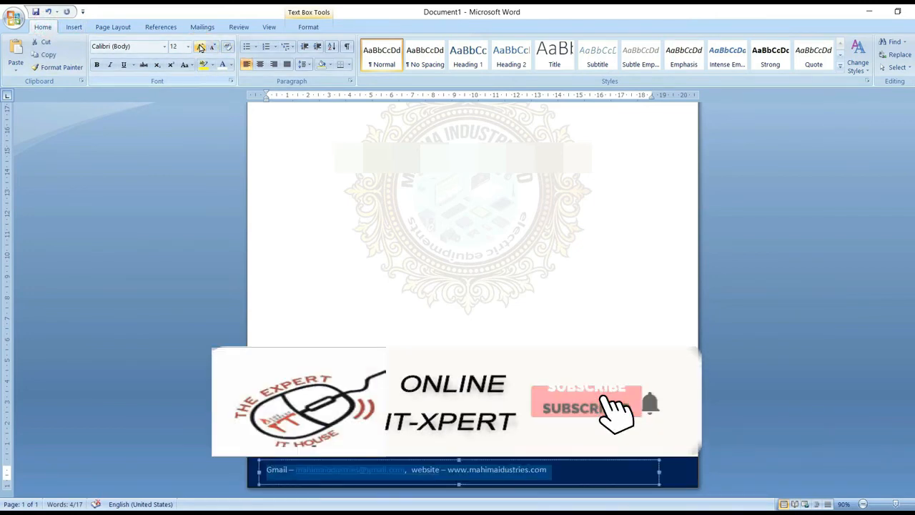
click(200, 46)
click(200, 46)
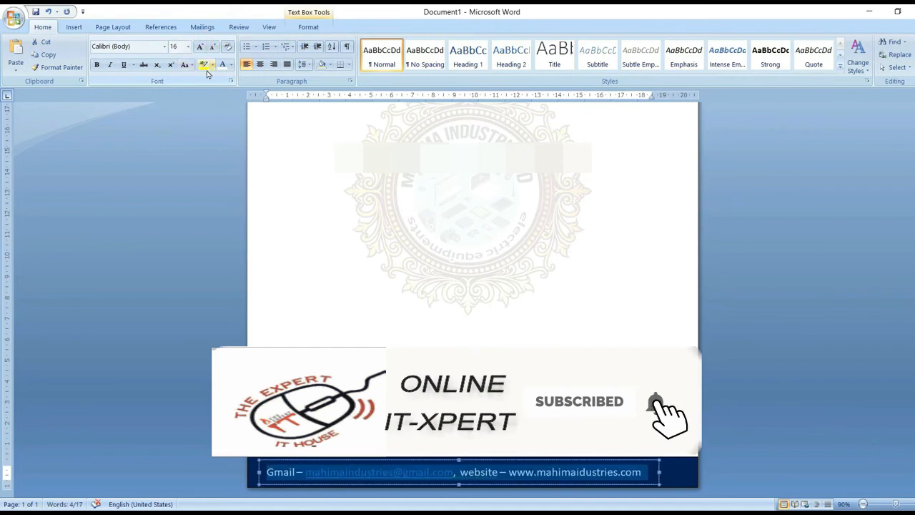
click(97, 65)
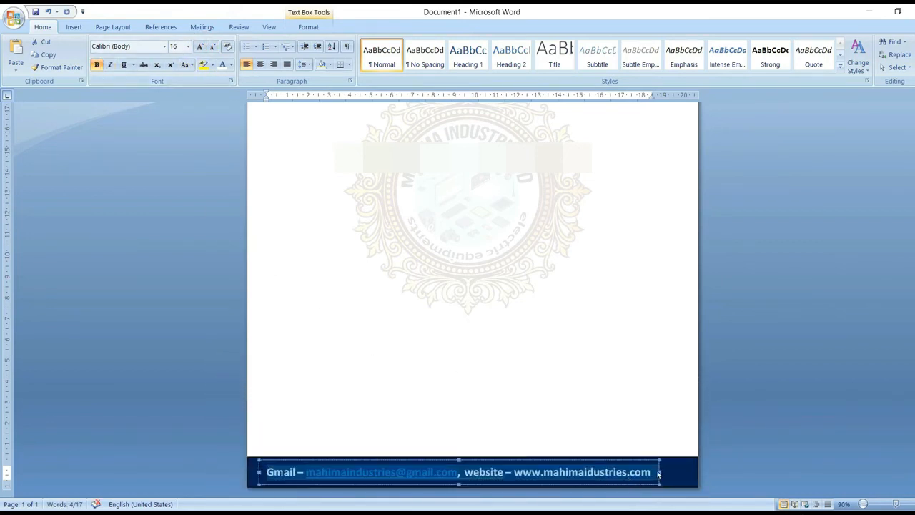
Step: Widen the footer text box slightly and nudge it a little to the right within the dark blue band
drag(659, 472, 662, 472)
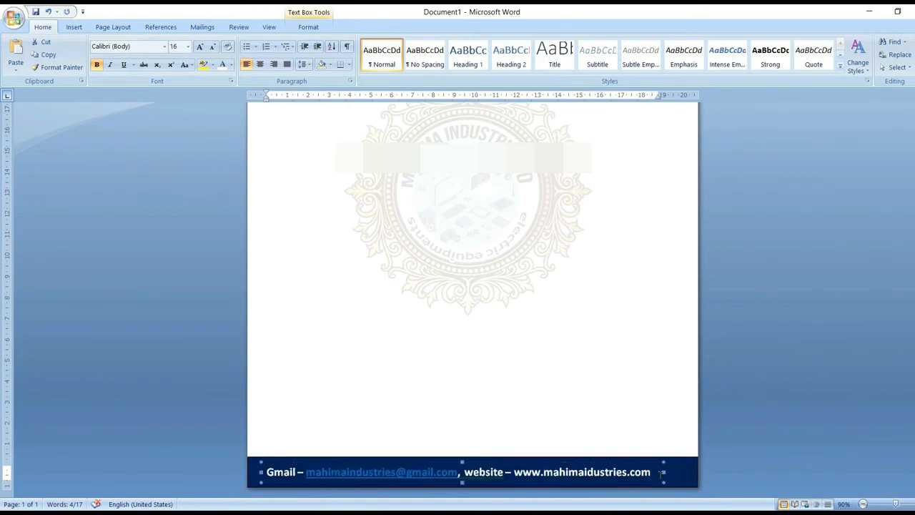
click(567, 463)
click(579, 472)
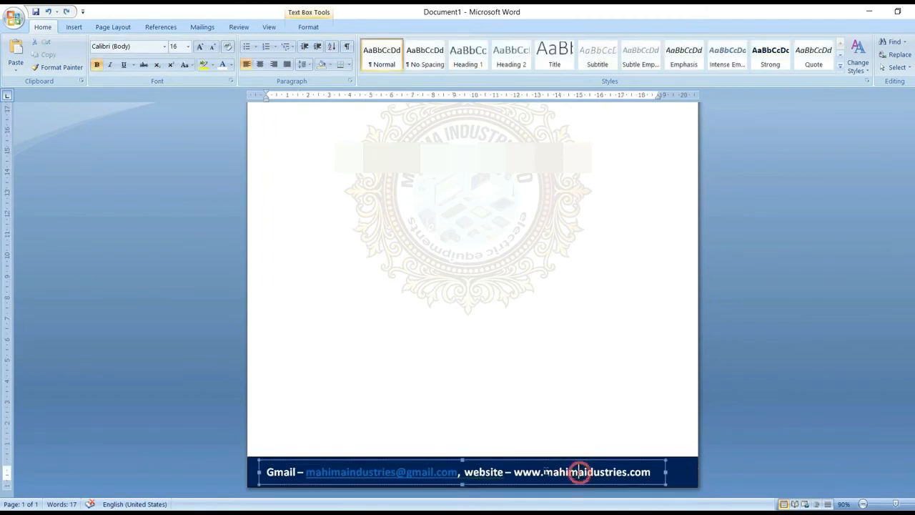
drag(542, 462, 546, 461)
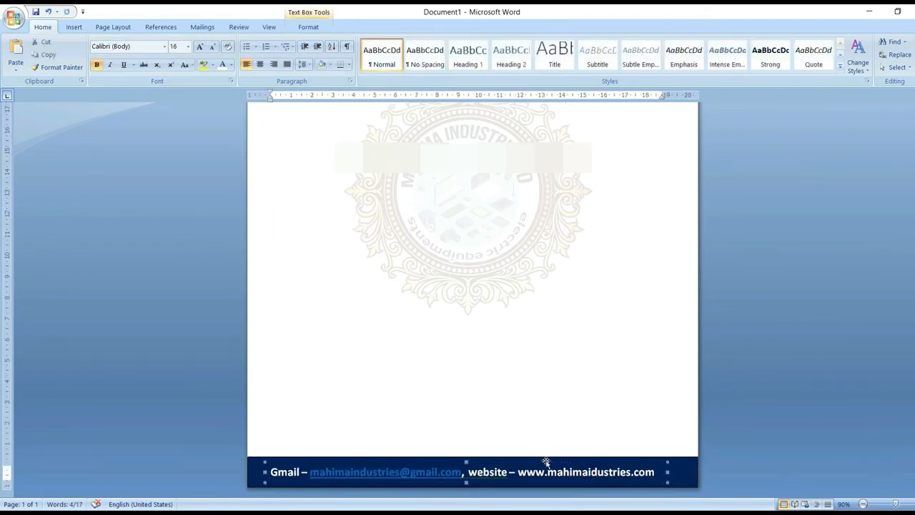
click(507, 431)
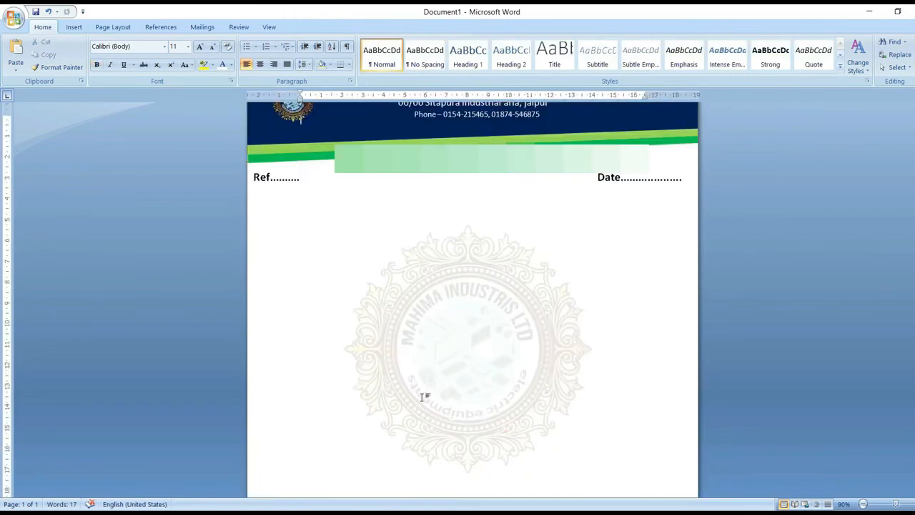
Step: Remove the hyperlink from the e-mail address in the footer line
scroll(422, 396, down, 4)
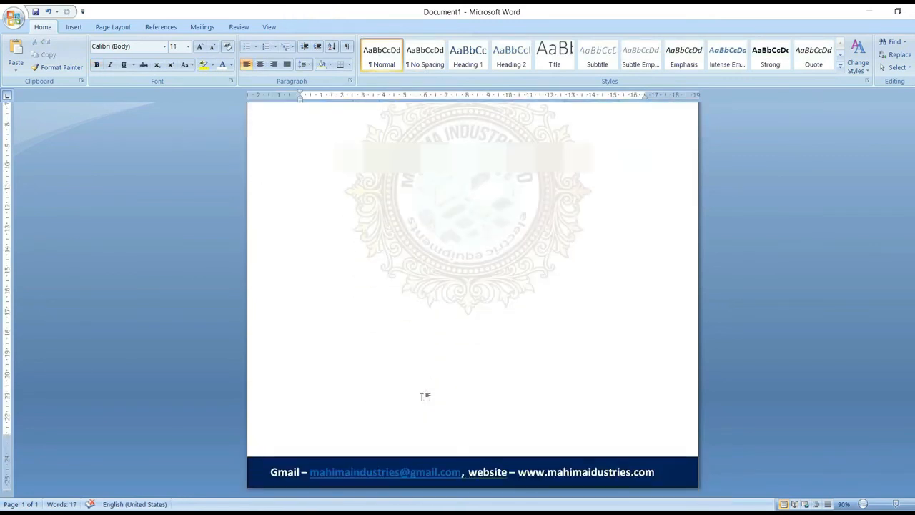
right_click(378, 473)
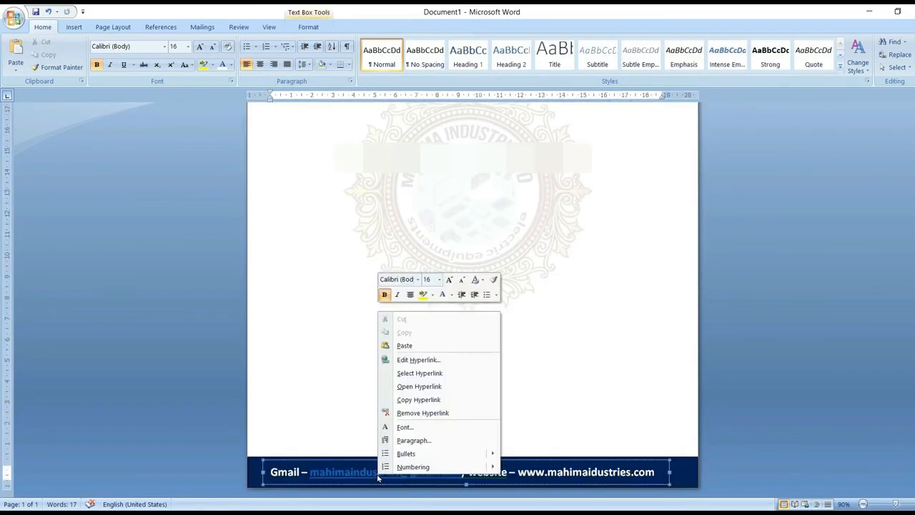
click(446, 412)
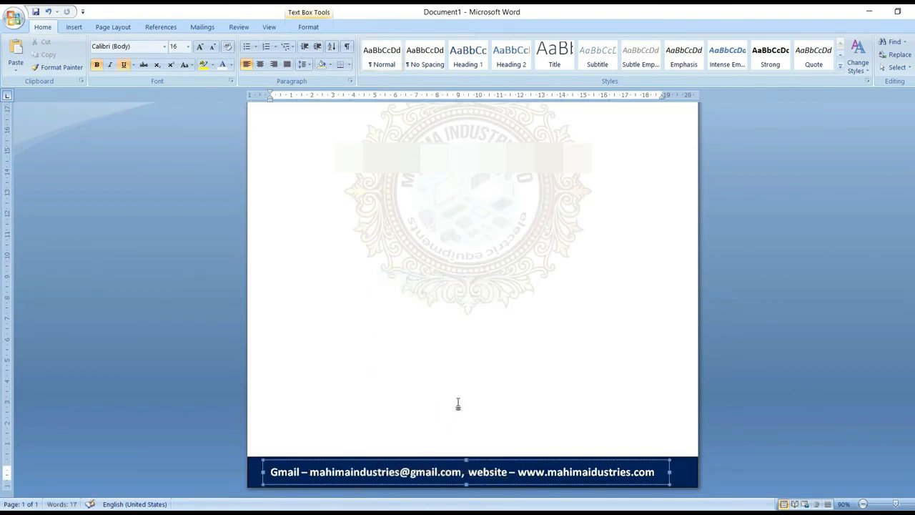
Step: Draw a text box about 3.15 cm high and 7.96 cm wide above the right end of the footer band
click(73, 27)
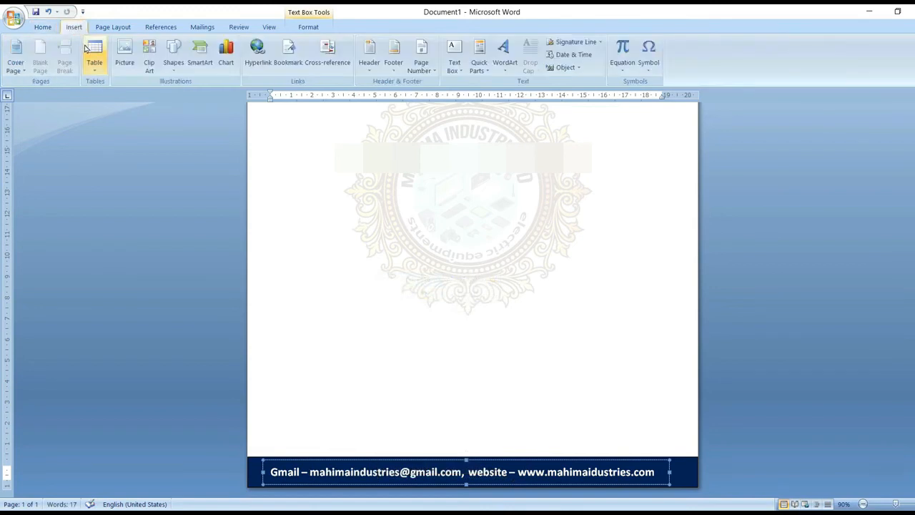
click(173, 56)
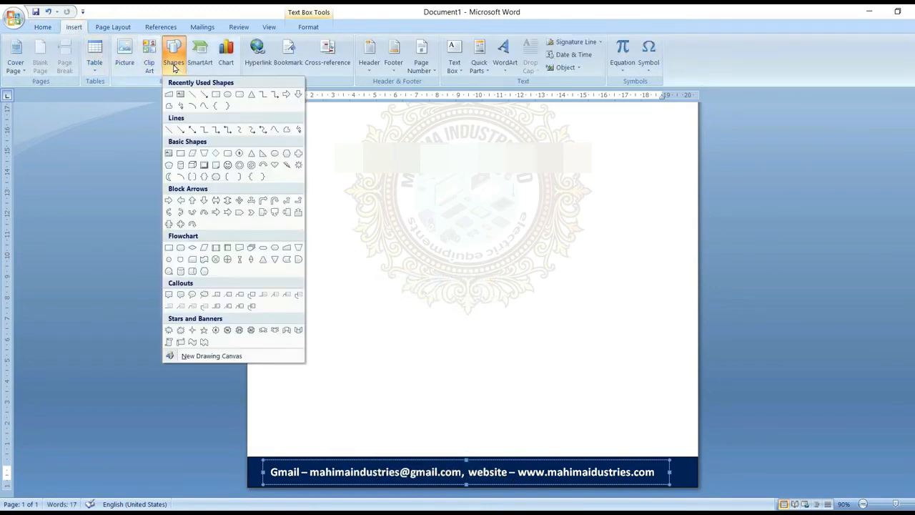
click(168, 156)
drag(525, 383, 691, 450)
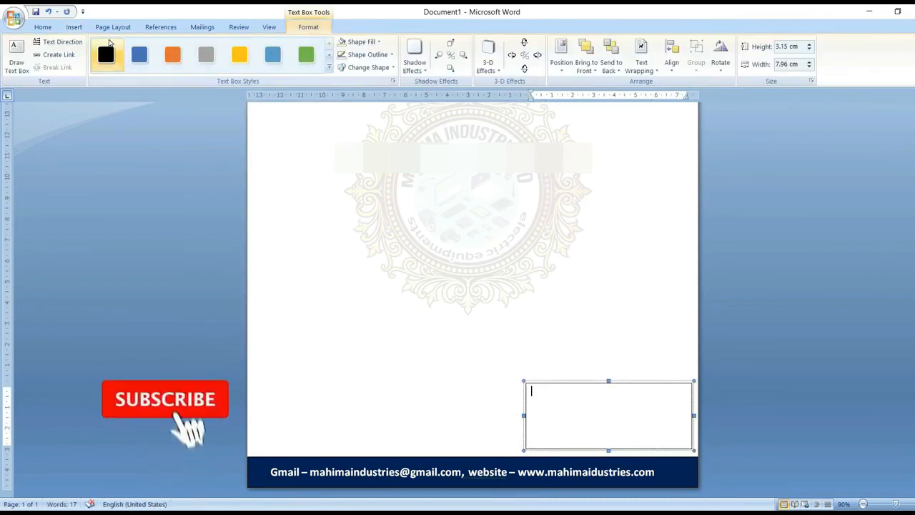
Step: Enter a centered 14 pt dotted line in the new text box with "Authorized signature" on the line below
click(43, 27)
click(185, 46)
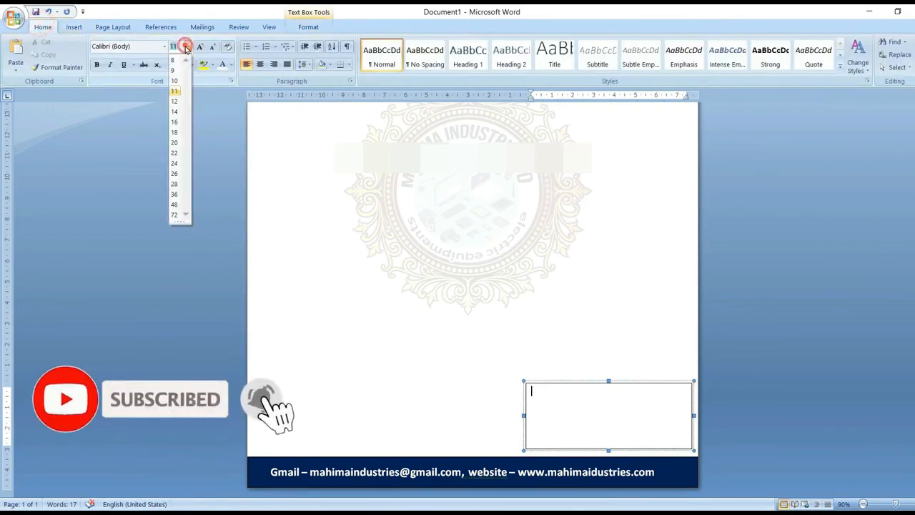
click(175, 112)
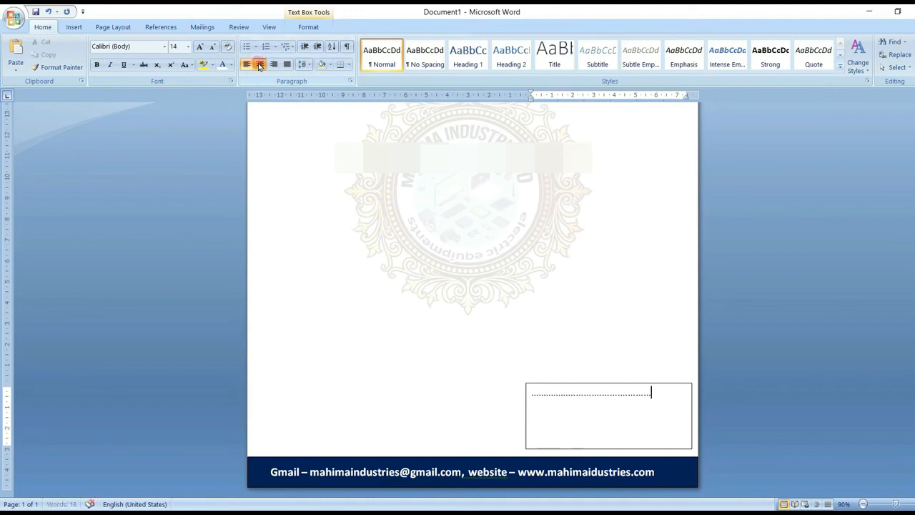
click(261, 64)
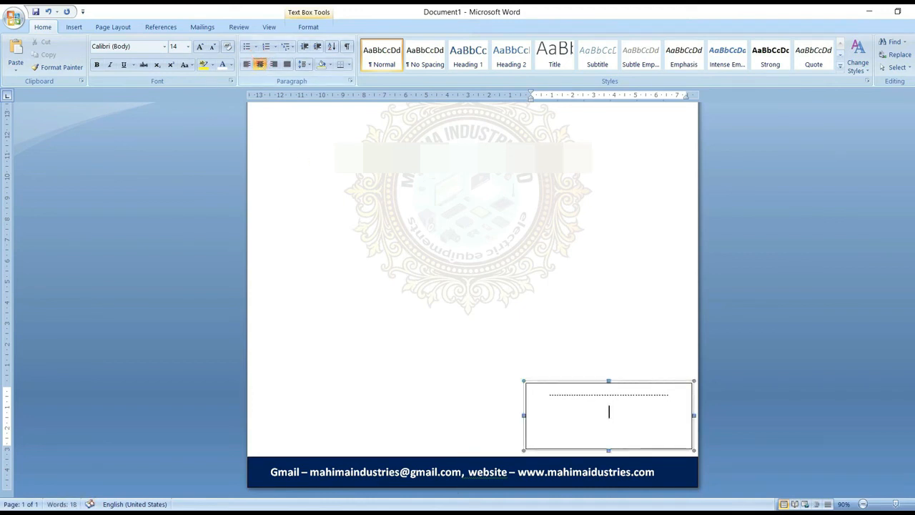
text(Auth)
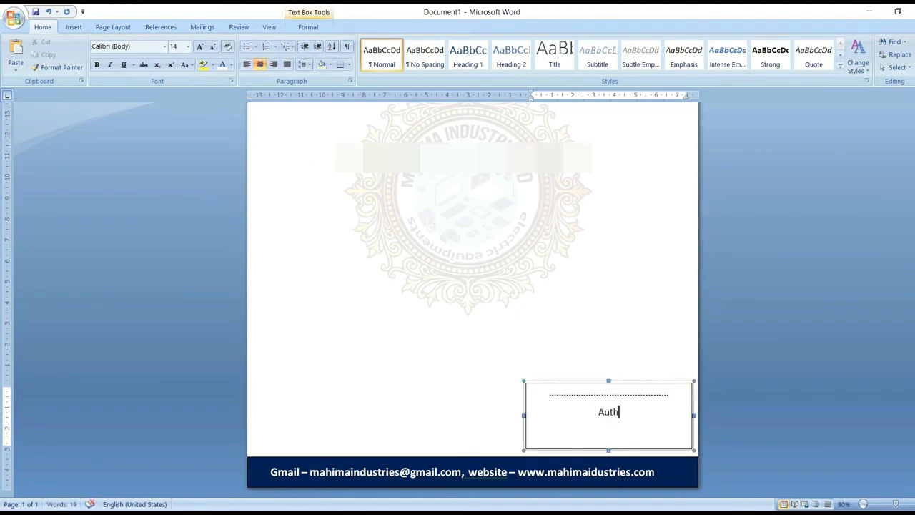
text(orized signature)
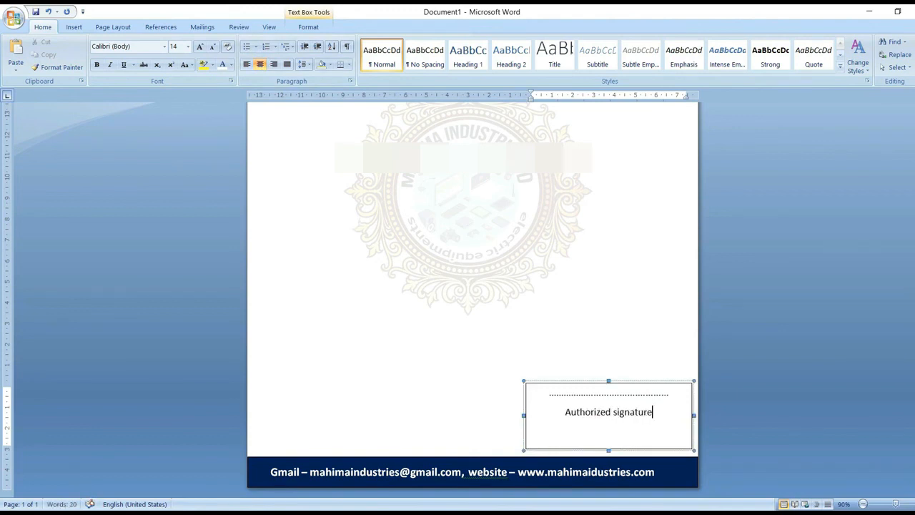
Step: Format the dotted line and "Authorized signature" text as 16 pt bold
mouse_move(665, 412)
mouse_down()
mouse_move(650, 429)
mouse_move(577, 394)
mouse_up()
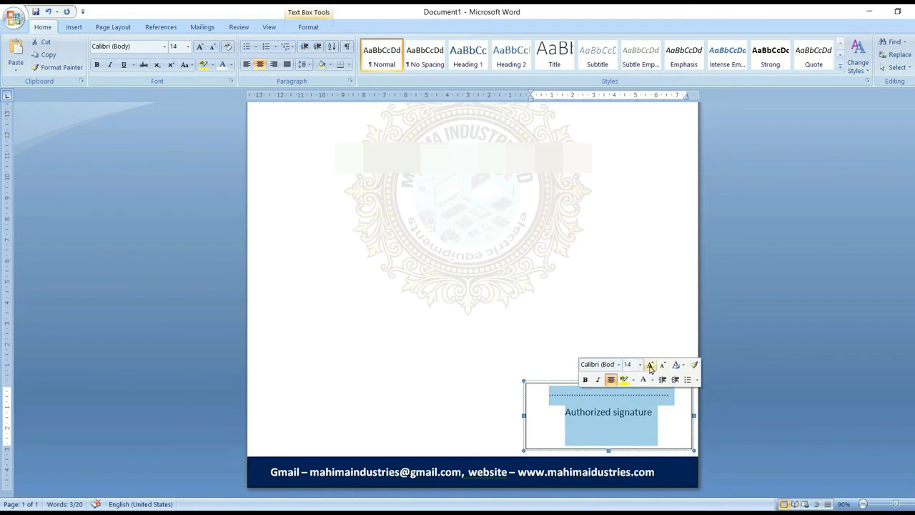
click(650, 365)
click(586, 379)
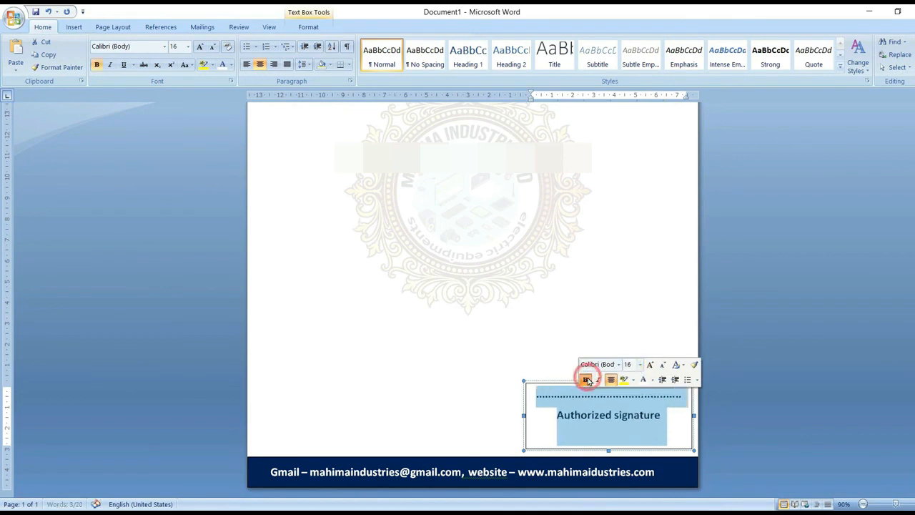
Step: Shorten the signature text box to about 2.16 cm high and move it to just above the footer at the page's right edge
drag(606, 447, 608, 427)
drag(621, 386, 651, 406)
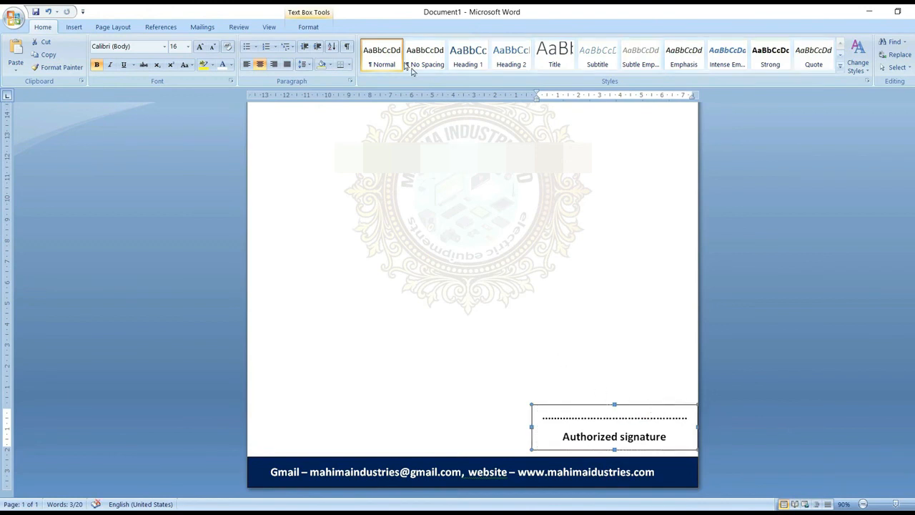
Step: Remove the fill and outline from the signature text box
click(308, 28)
click(383, 42)
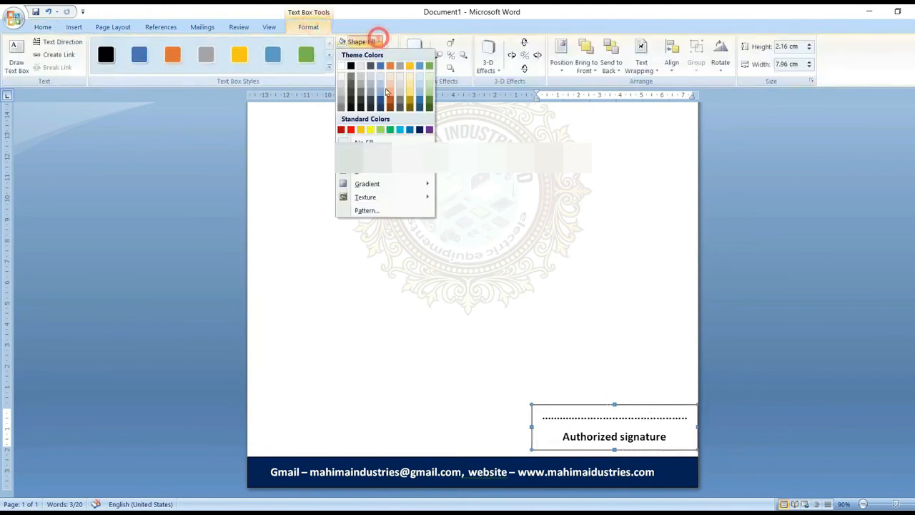
click(380, 140)
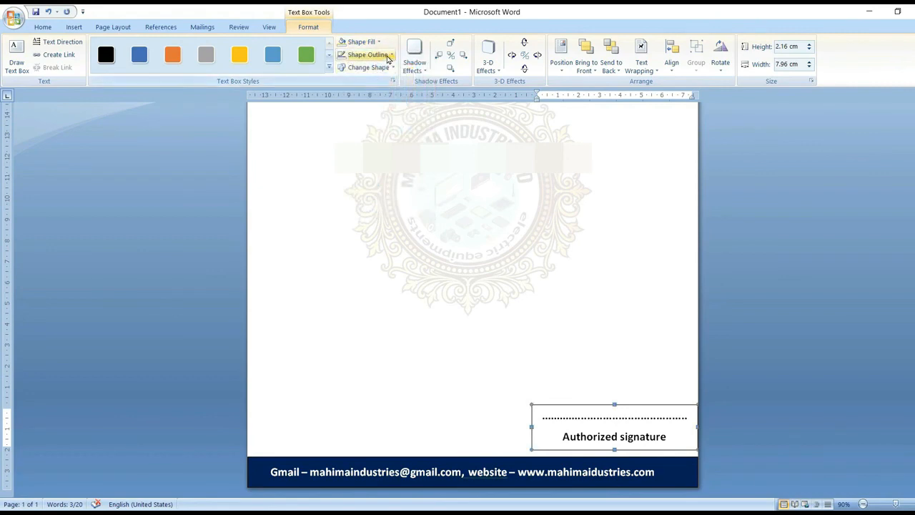
click(380, 55)
click(377, 157)
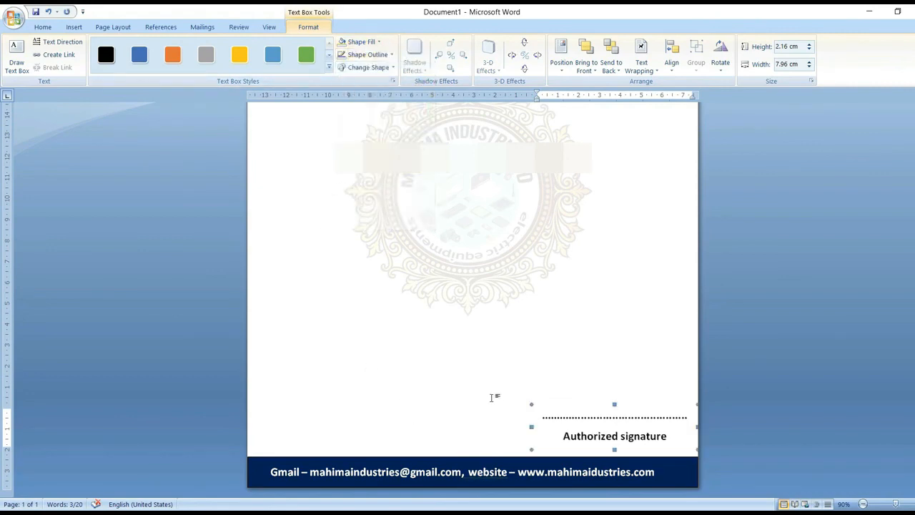
Step: Review the whole letterhead page, from the header bands and watermark to the signature block and footer
scroll(535, 364, up, 5)
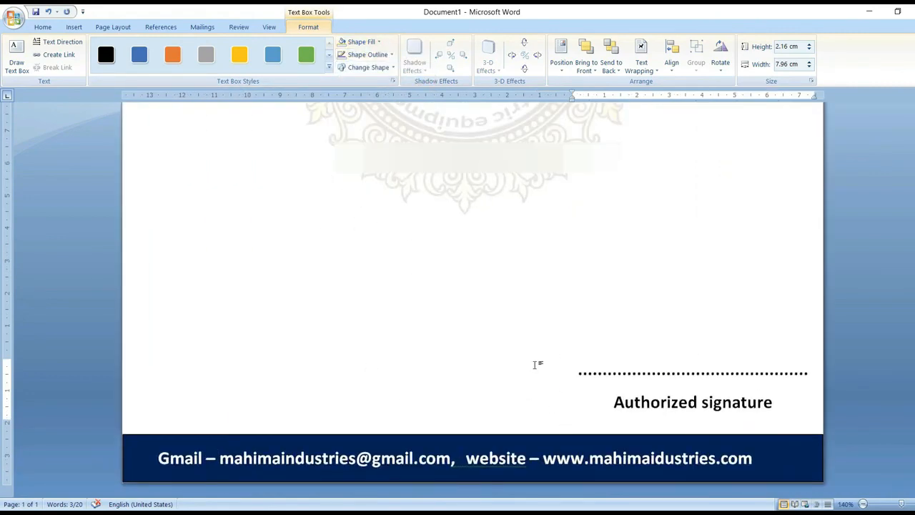
scroll(535, 365, down, 5)
scroll(534, 365, down, 3)
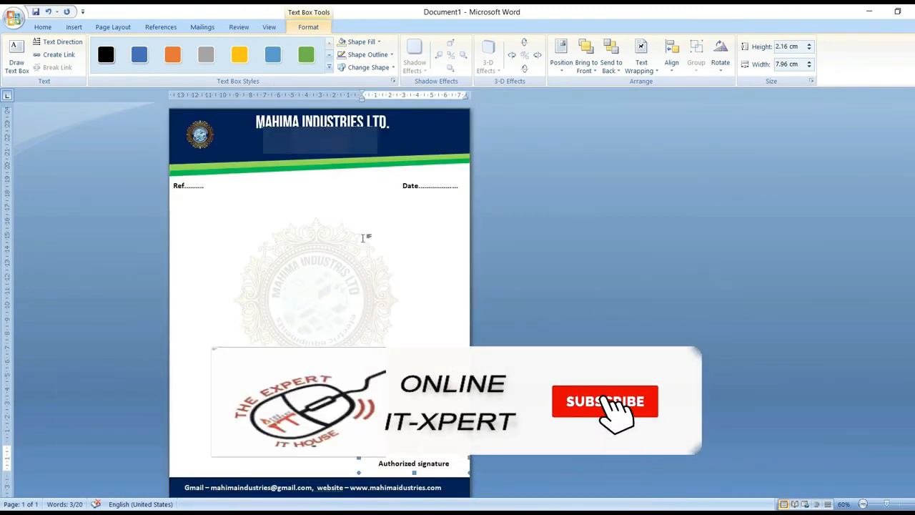
scroll(363, 224, up, 3)
scroll(362, 227, down, 3)
scroll(378, 173, up, 3)
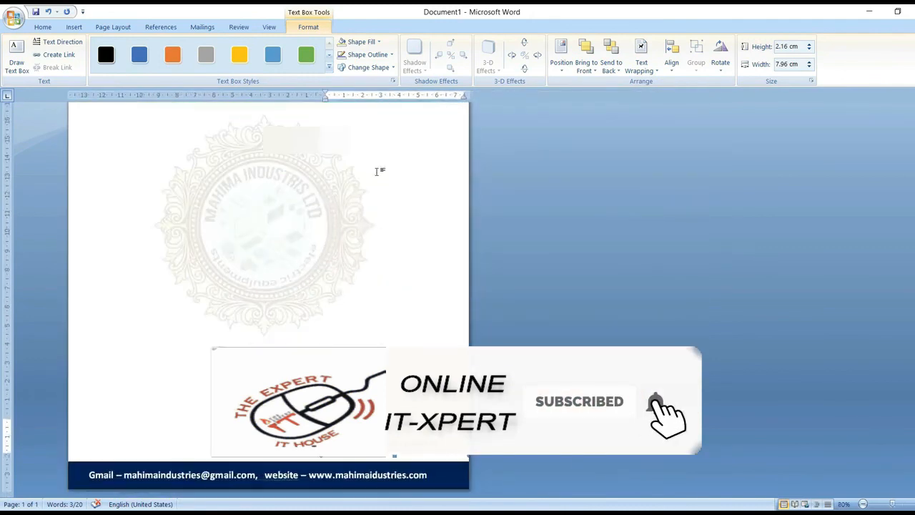
scroll(378, 170, down, 3)
scroll(383, 208, up, 3)
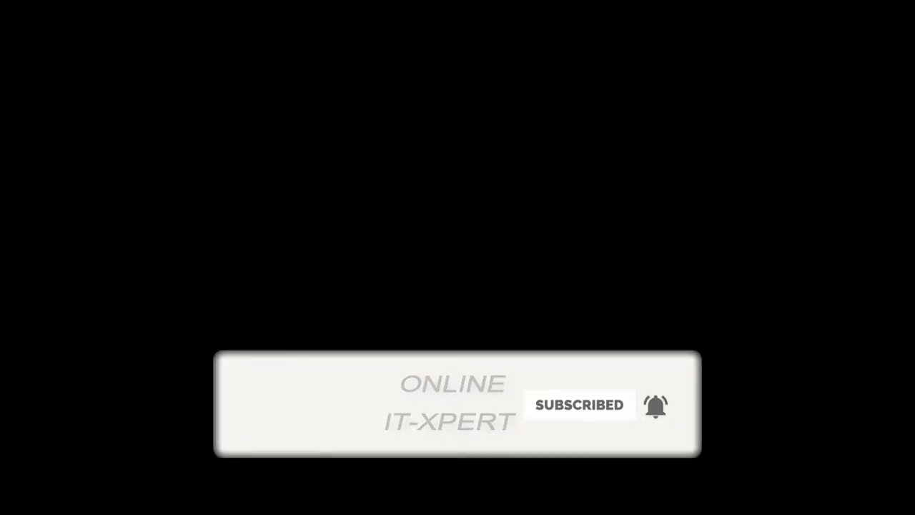